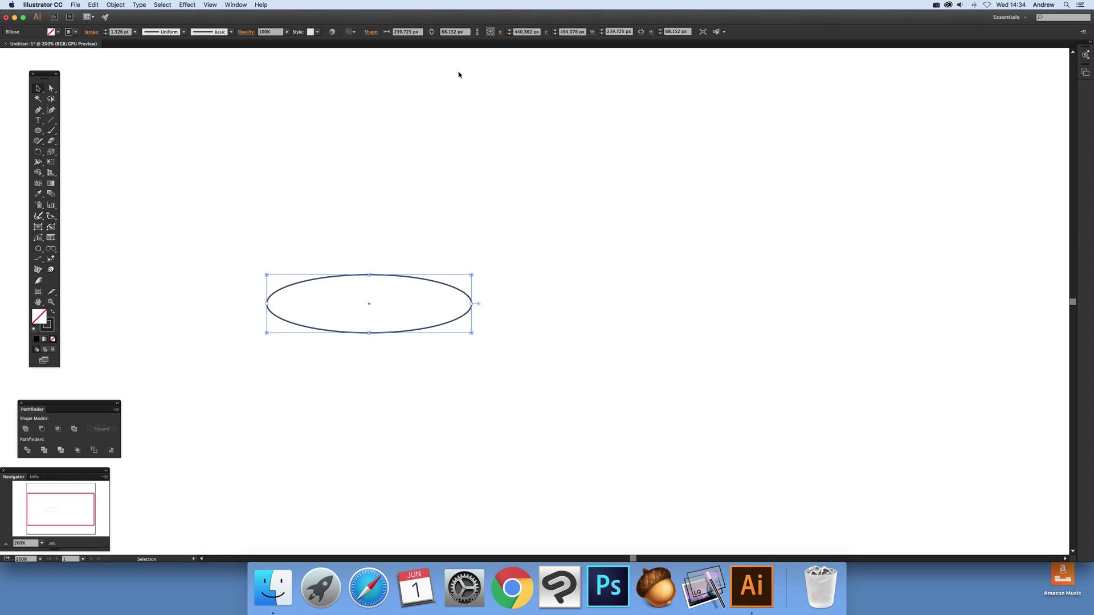
- Switch to the Rotate tool (R) with the ellipse still selected
key("r")
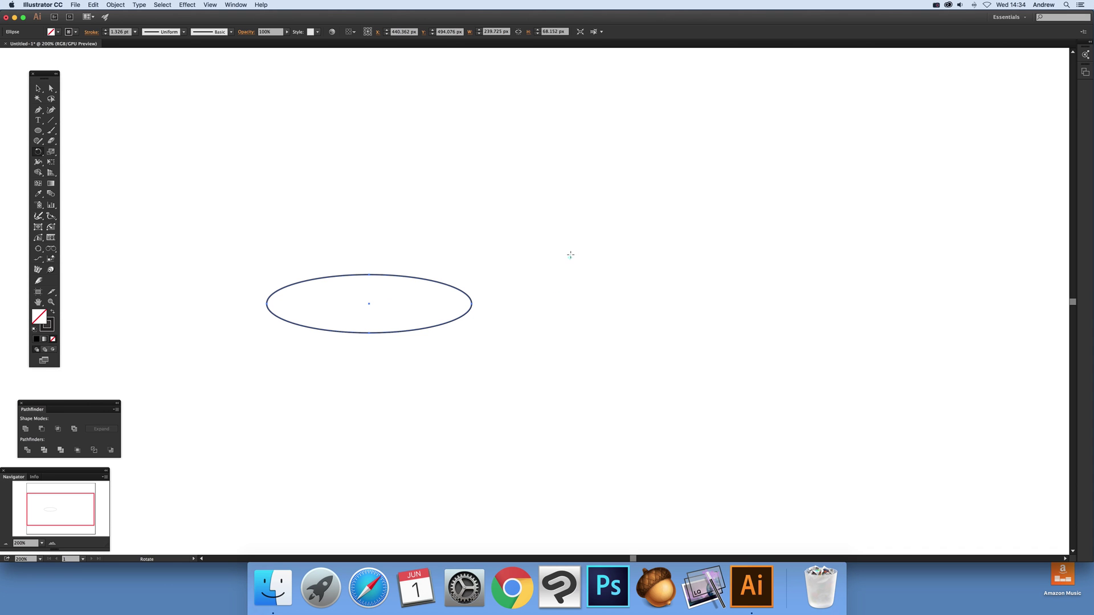
- Make a copy of the ellipse rotated 10° around a pivot to its right
left_click(555, 304, "alt")
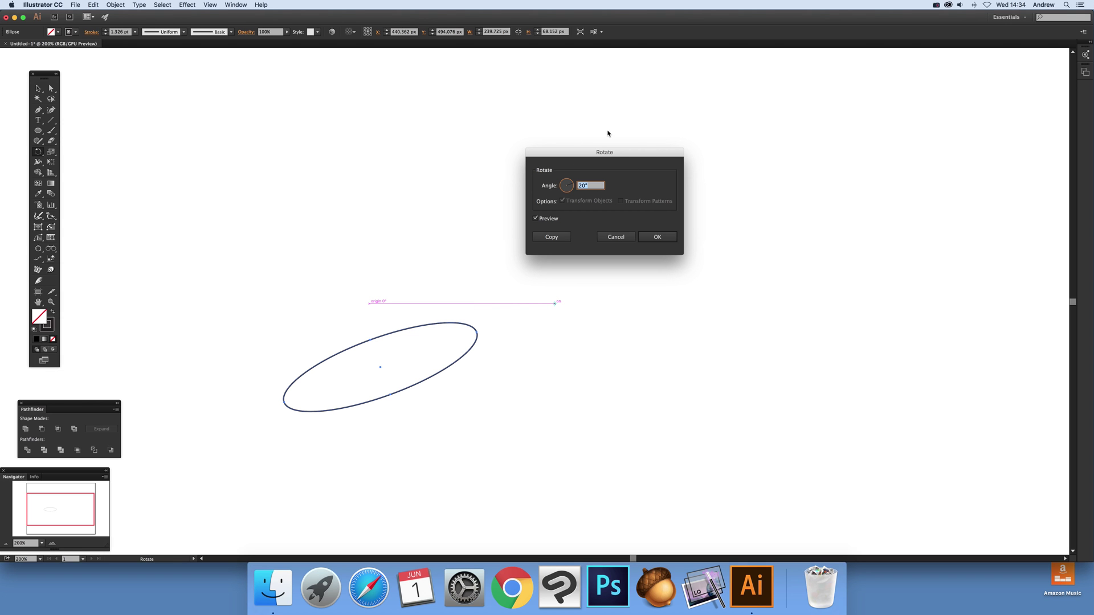
left_click_drag(605, 157, 529, 182)
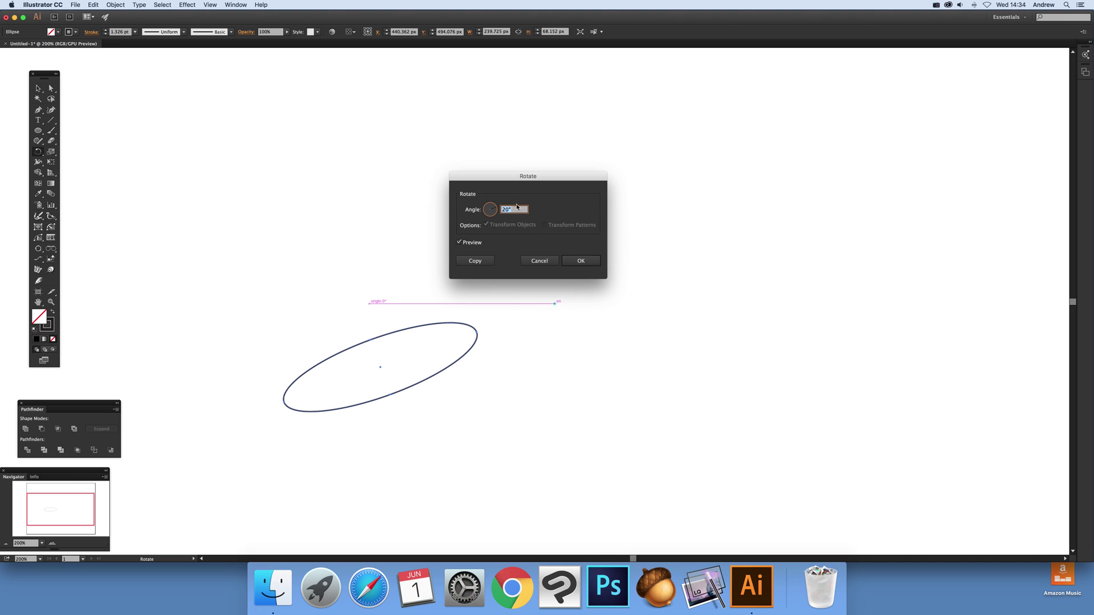
type("10")
left_click(476, 261)
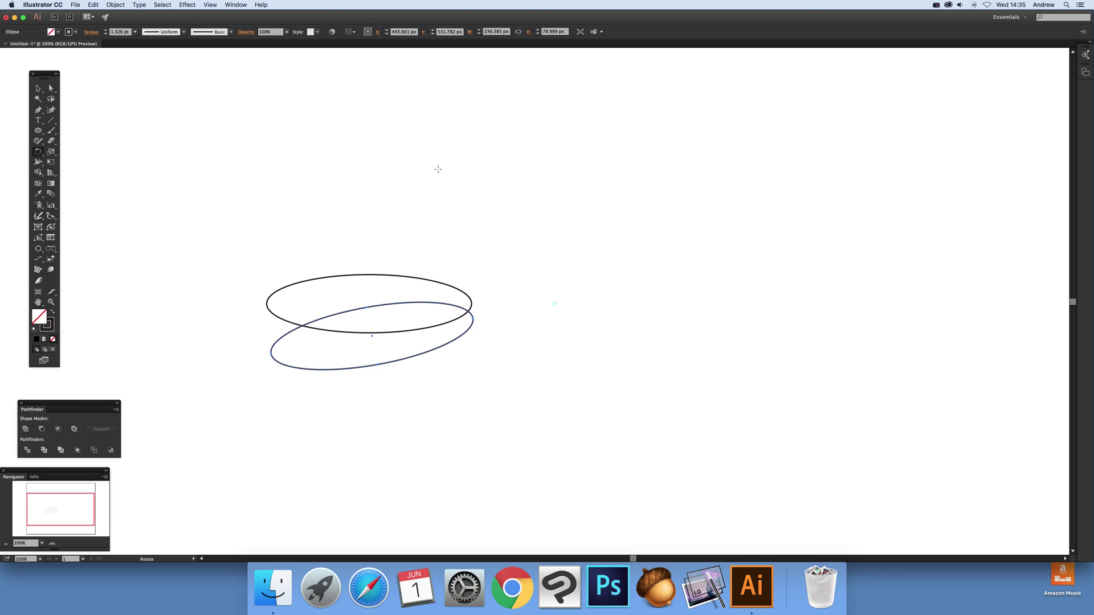
- Repeat the 10° rotated copy five times with Cmd+D until the ellipse ring closes
key("v")
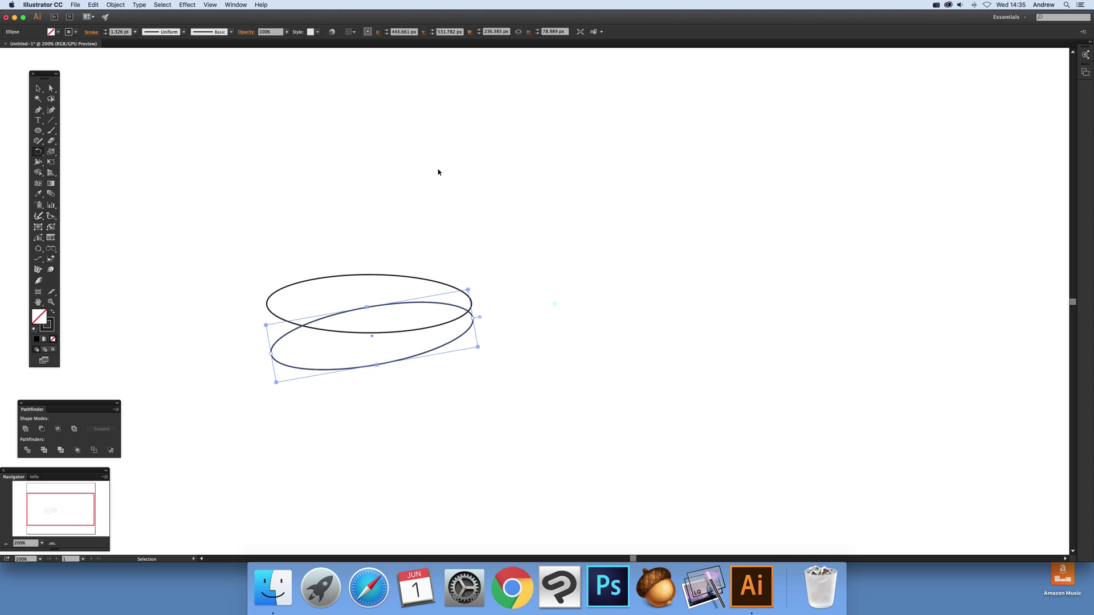
key("super+d")
key("super+d")
key("super+d")
key("super+d")
key("super+d")
key("super+d")
key("super+d")
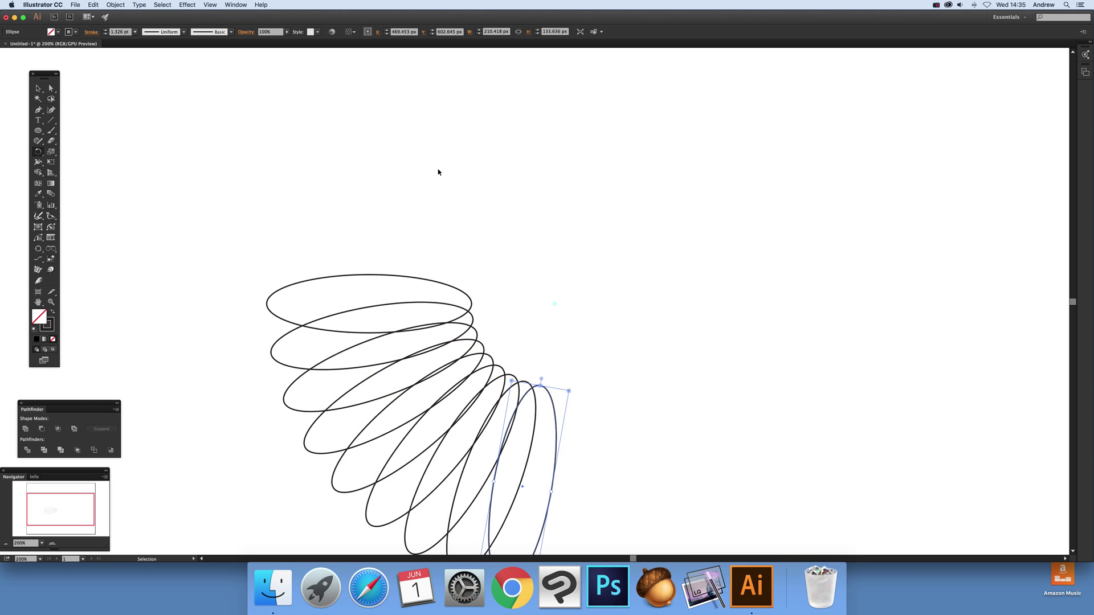
key("super+d")
key("super+d")
key("super+d")
key("super+d")
key("super+d")
key("super+d")
key("super+d")
key("super+d")
key("super+d")
key("super+d")
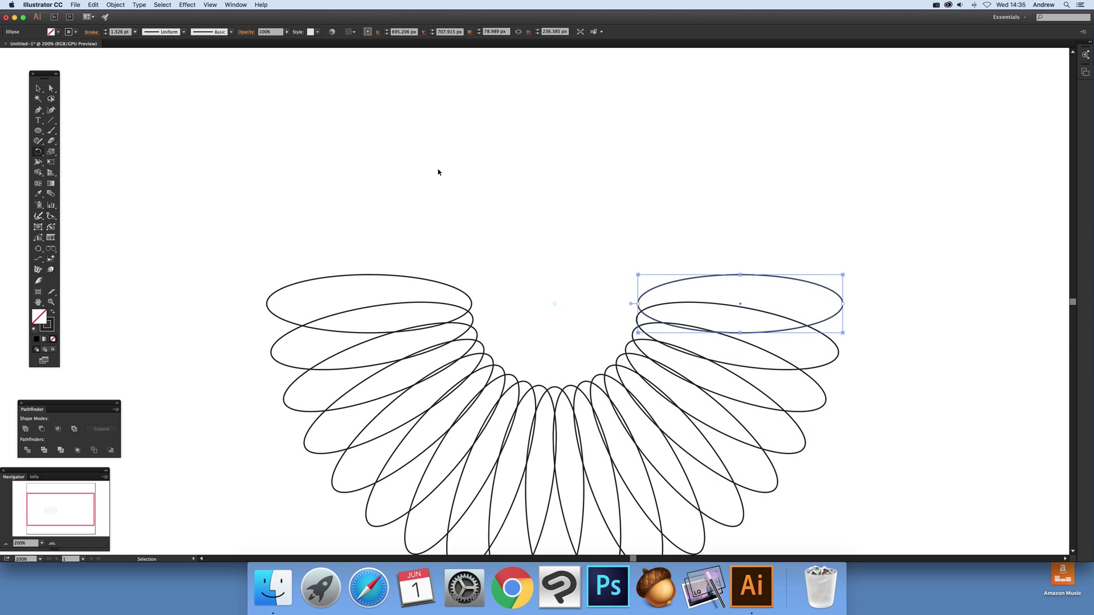
key("super+d")
key("super+d")
key("super+d")
key("super+d")
key("super+d")
key("super+d")
key("super+d")
key("super+d")
key("super+d")
key("super+d")
key("super+d")
key("super+d")
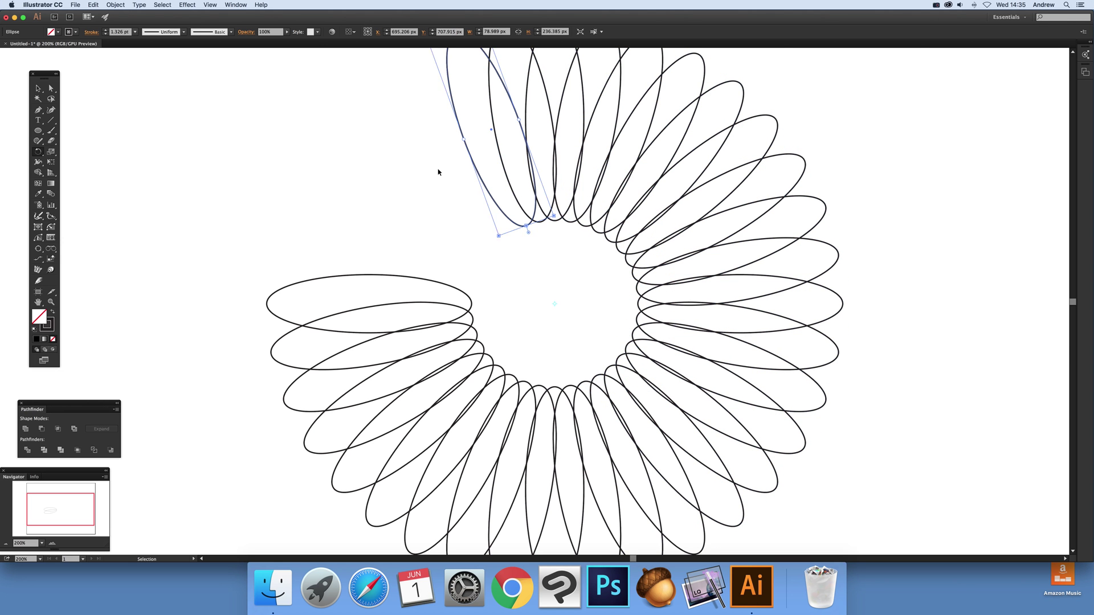
key("super+d")
key("super+d")
key("super+d")
key("super+d")
key("super+d")
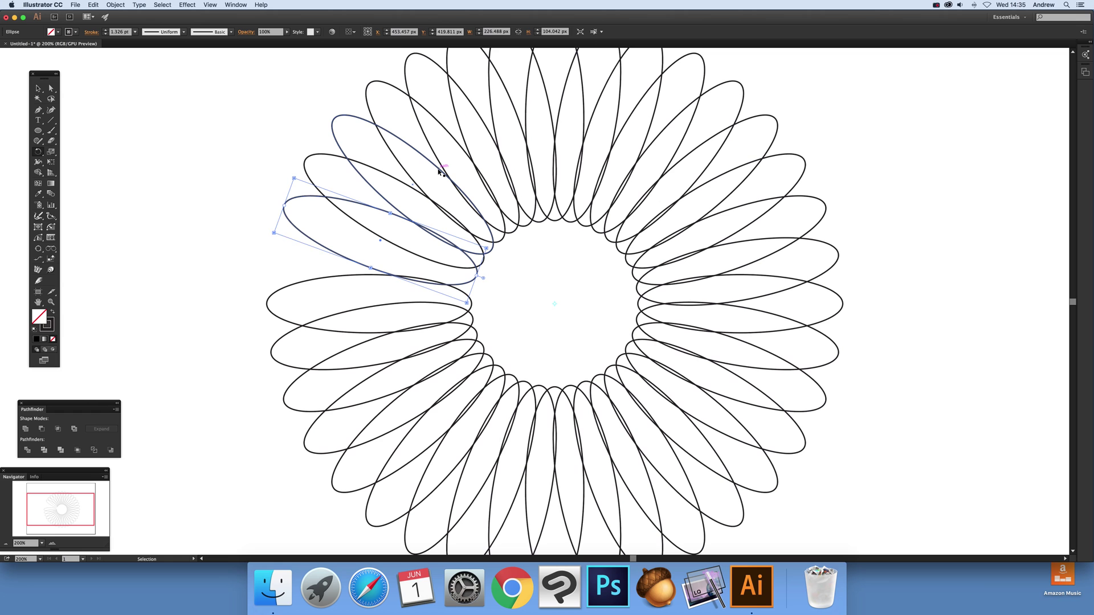
key("super+d")
key("r")
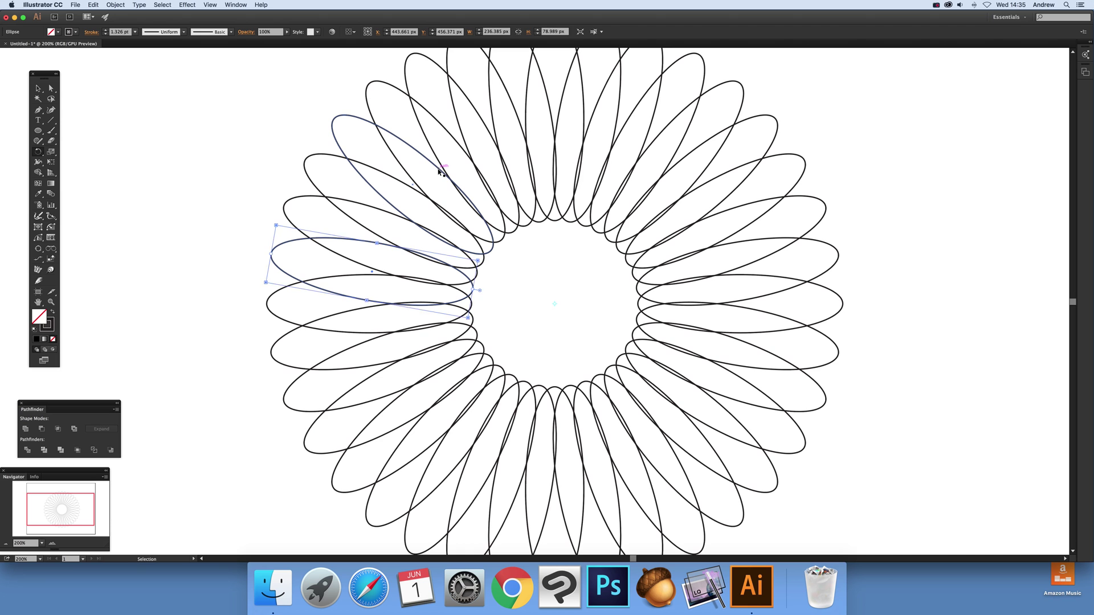
- Delete the ellipse ring and draw a seven-point zigzag path with the Pen tool
key("super+a")
key("Delete")
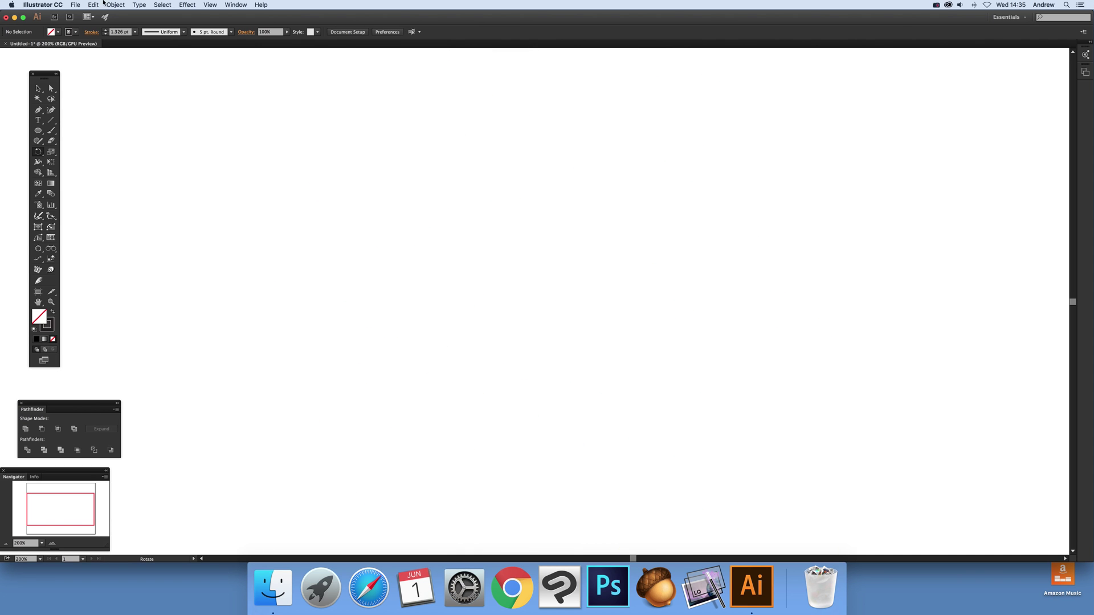
left_click(38, 110)
left_click(307, 256)
left_click(374, 224)
left_click(393, 280)
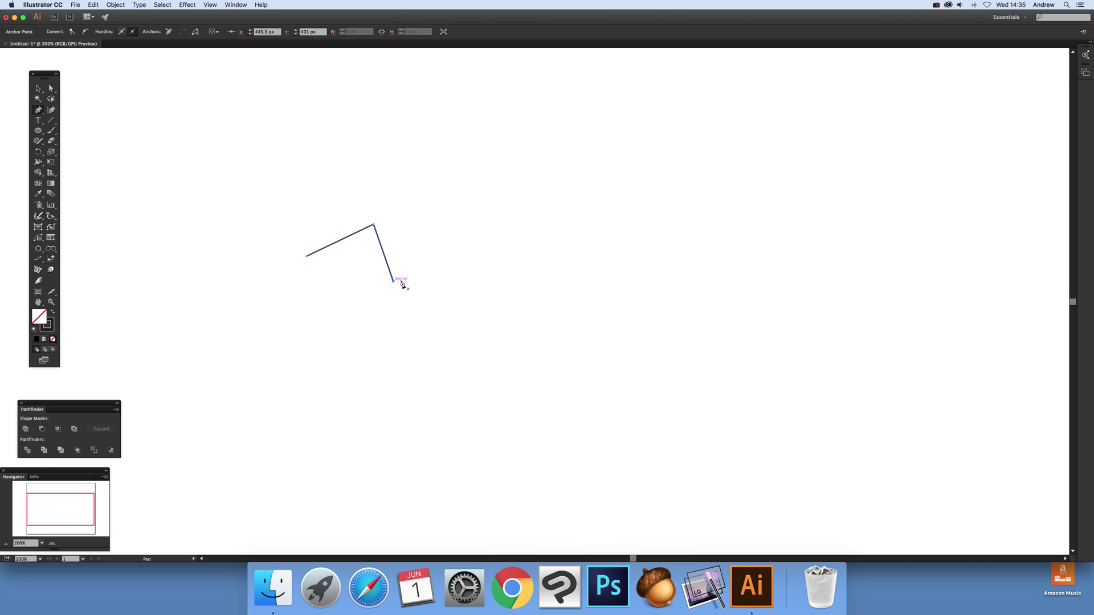
left_click(449, 231)
left_click(492, 263)
left_click(582, 263)
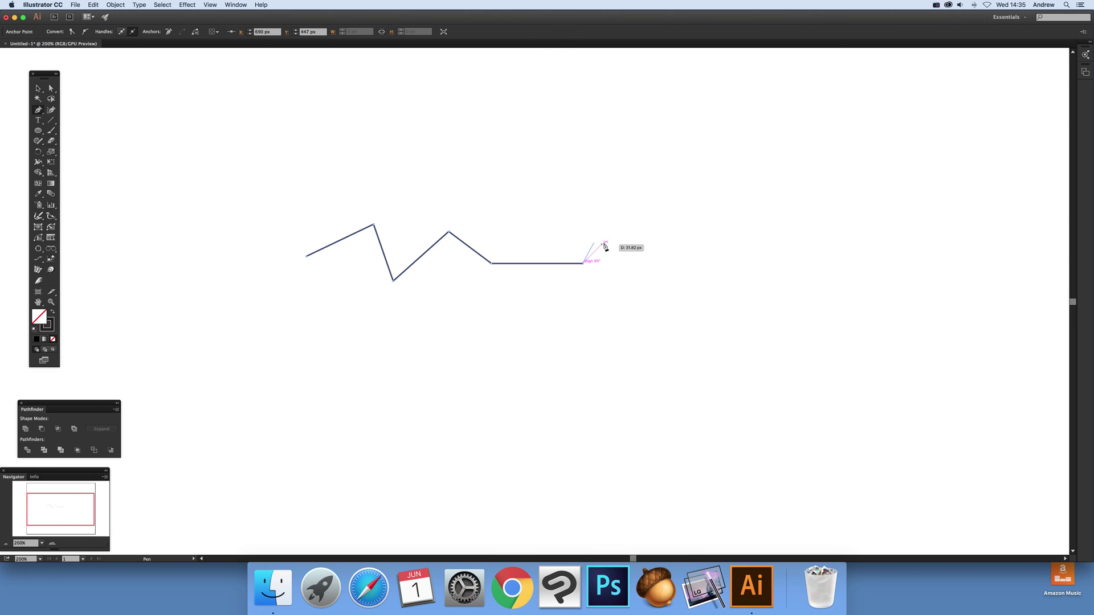
left_click(607, 243)
left_click(38, 88)
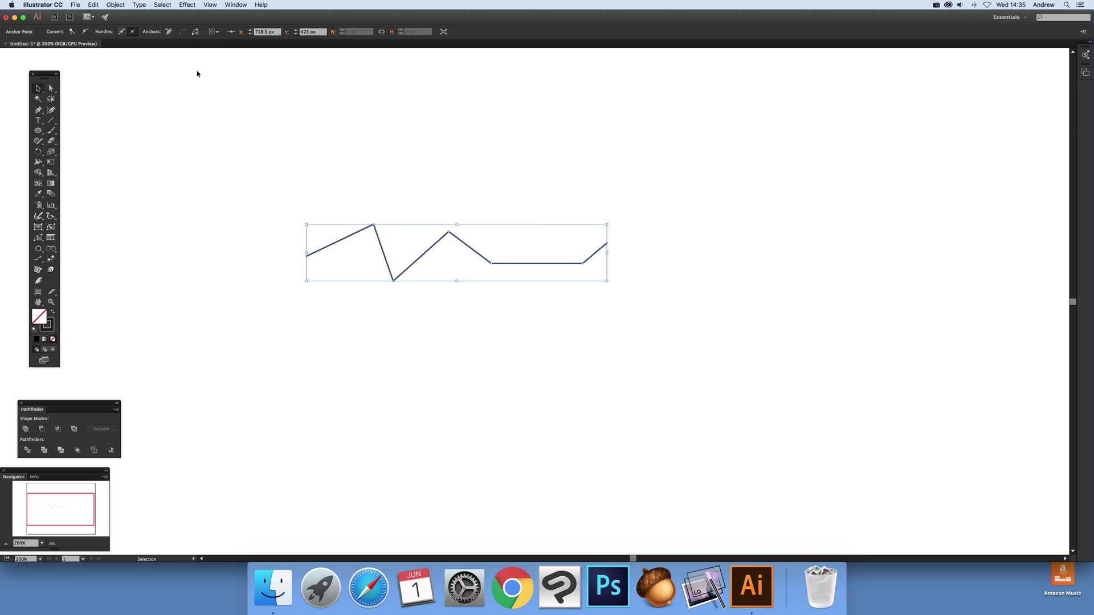
- Give the zigzag a tapered elliptical width profile and a 9 pt stroke
left_click(296, 211)
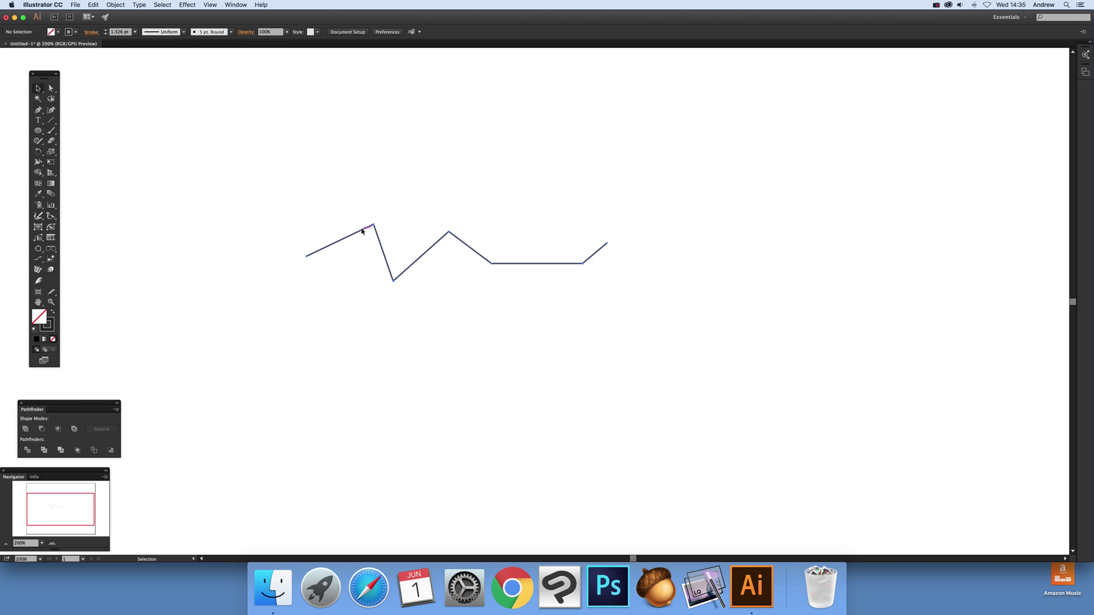
left_click(367, 229)
left_click(183, 32)
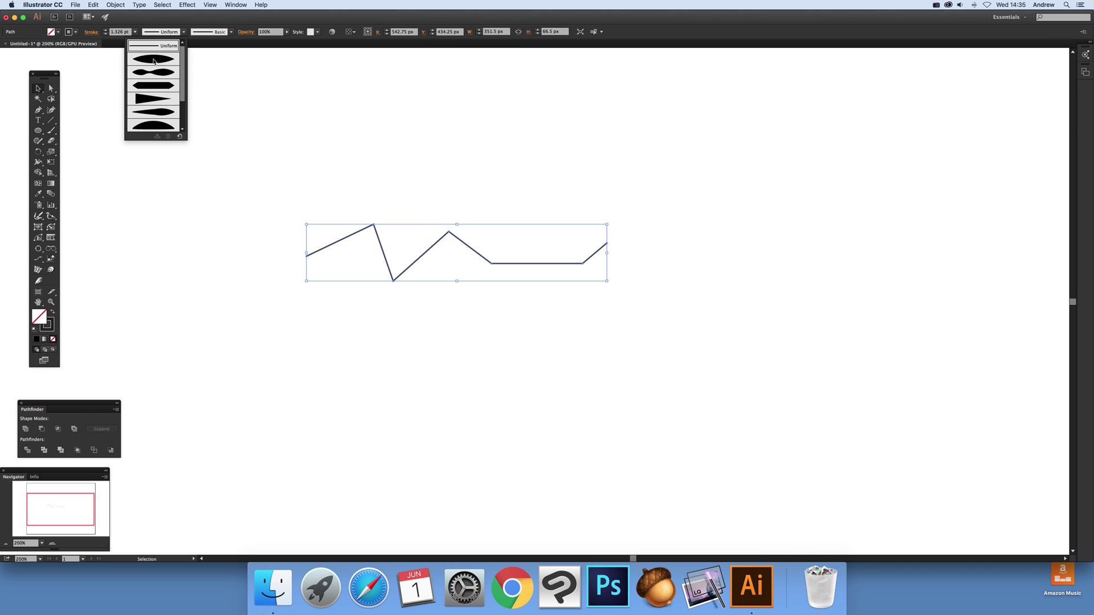
left_click(165, 49)
left_click(135, 32)
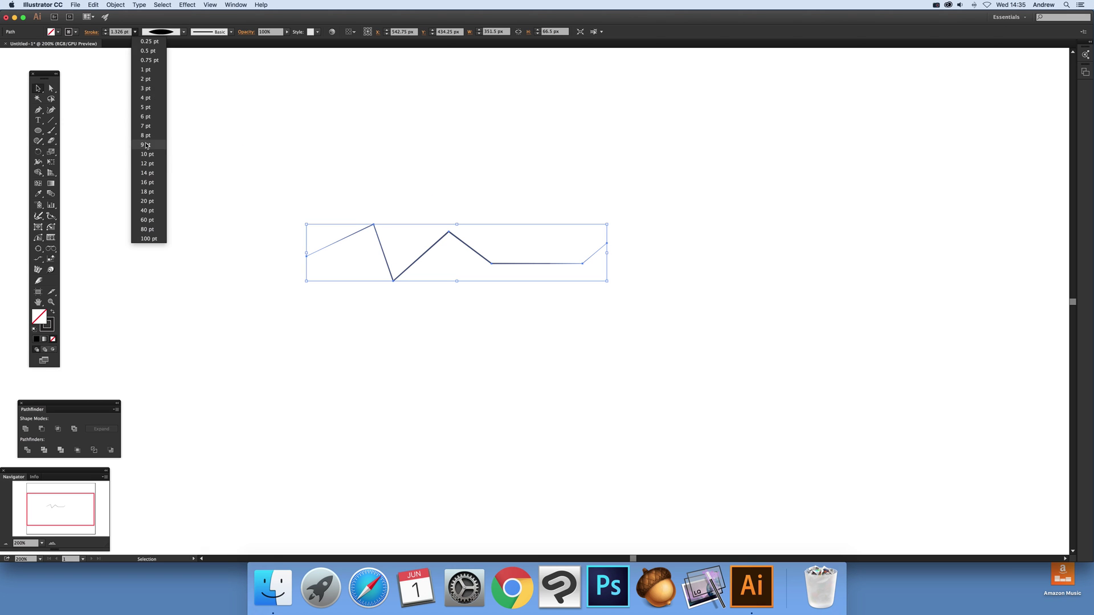
left_click(146, 146)
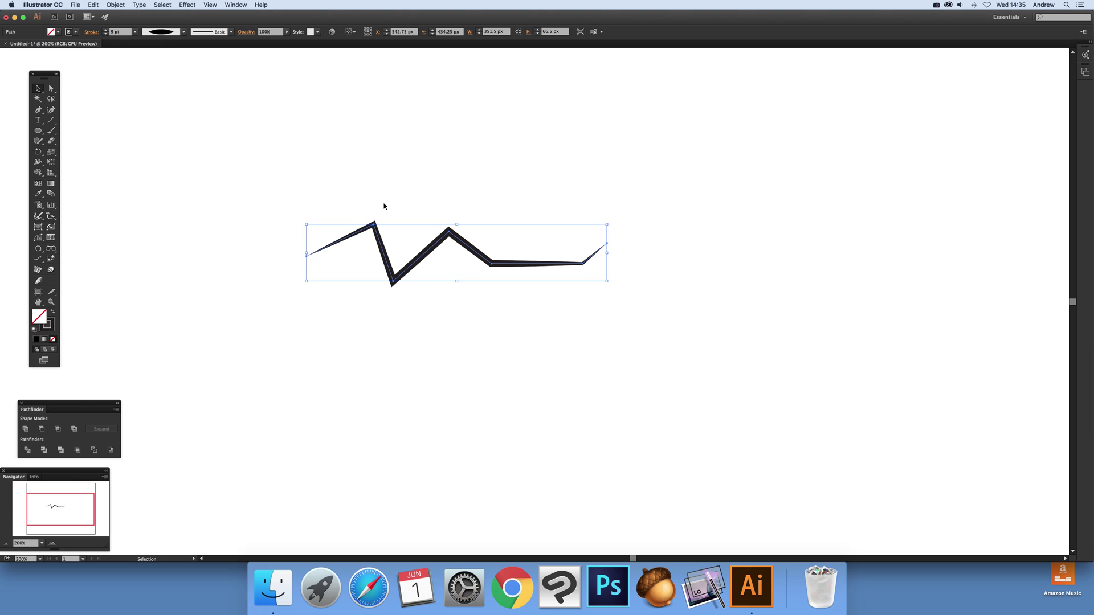
key("r")
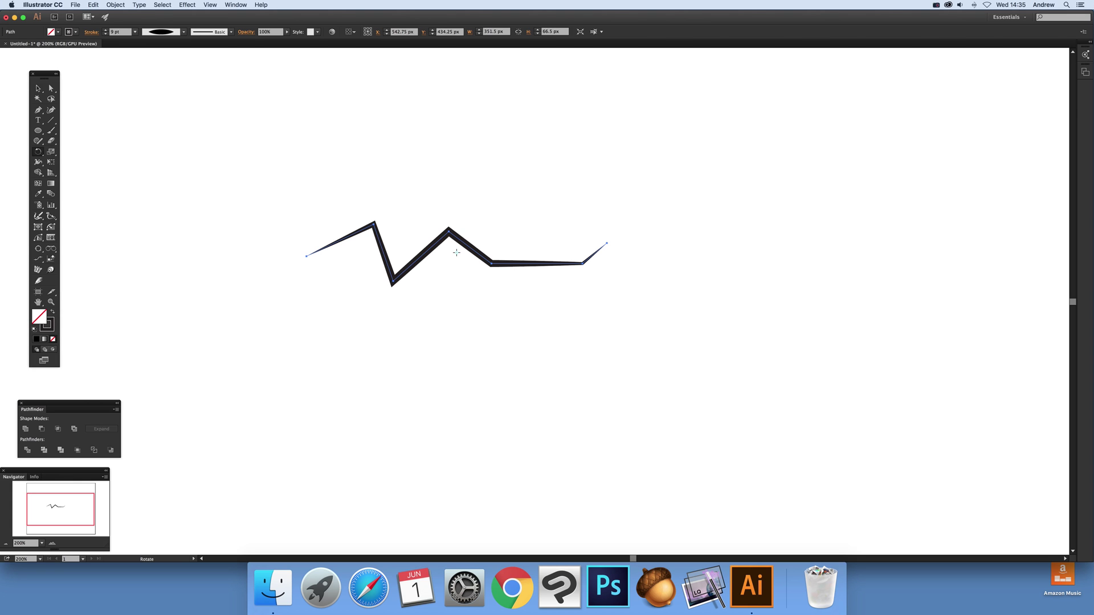
- Move the rotation pivot right of the zigzag and enter a 15° angle
left_click_drag(456, 252, 652, 330)
left_click(652, 330, "alt")
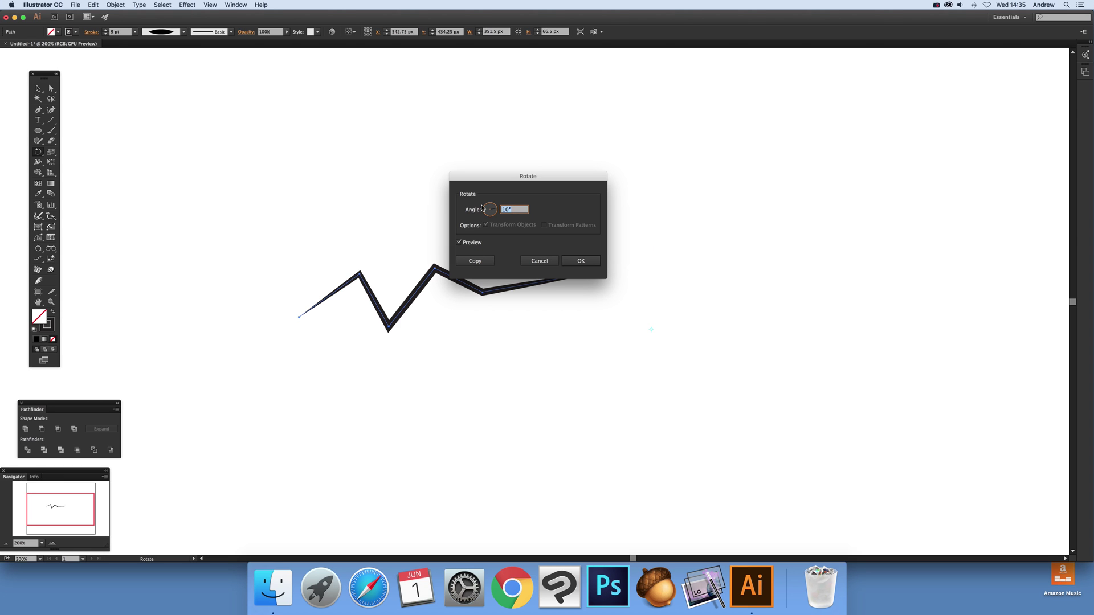
type("15")
- Make a 15° rotated copy of the zigzag and repeat it three times into a sunburst
left_click(481, 262)
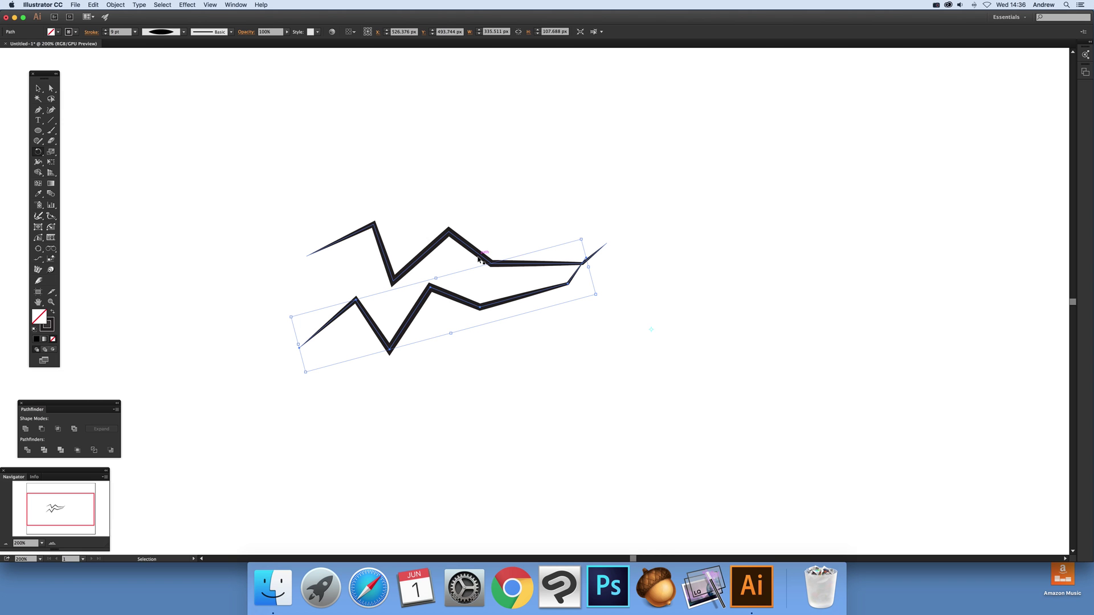
key("super+d")
key("super+d")
key("super+d")
key("super+d")
key("super+d")
key("super+d")
key("super+d")
key("super+d")
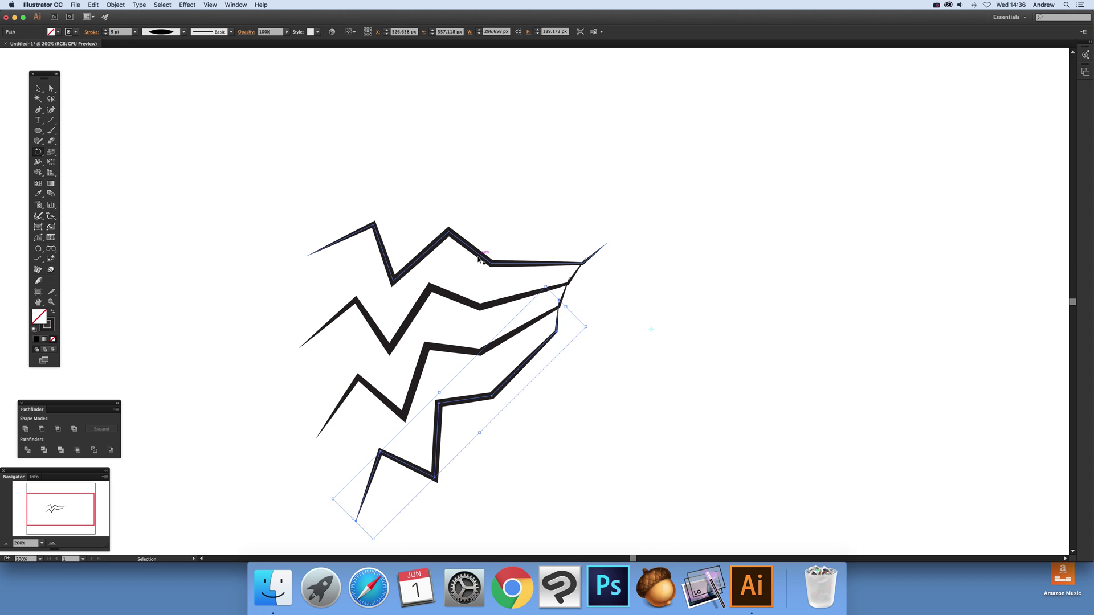
key("super+d")
key("super+d")
key("super+d")
key("super+d")
key("super+d")
key("super+d")
key("super+d")
key("super+d")
key("super+d")
key("super+d")
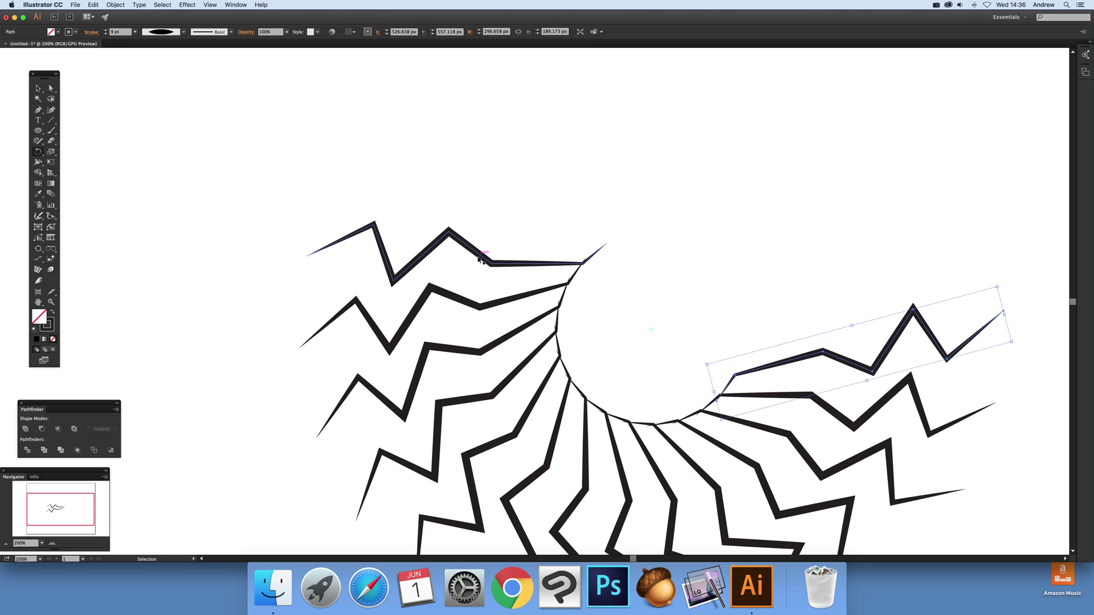
key("super+d")
key("super+d")
key("super+d")
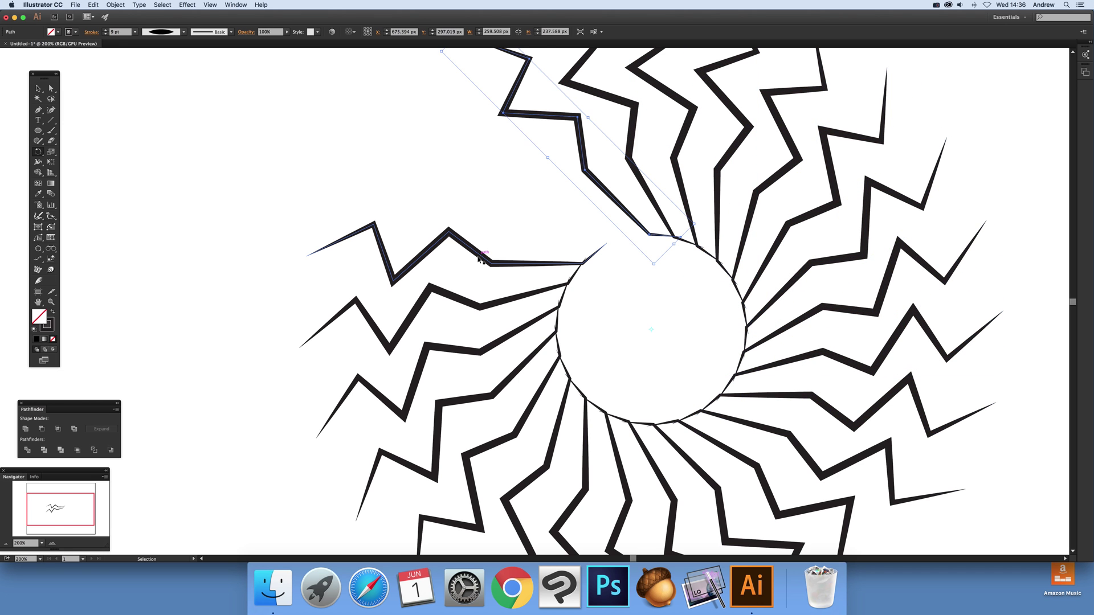
- Select all and delete the finished zigzag sunburst
key("r")
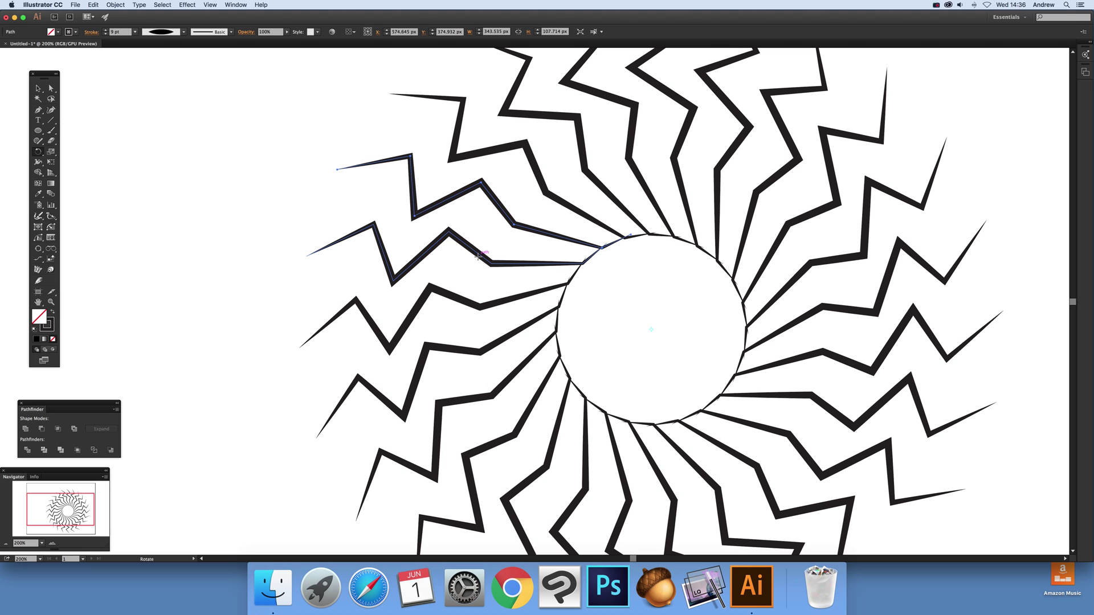
key("super+a")
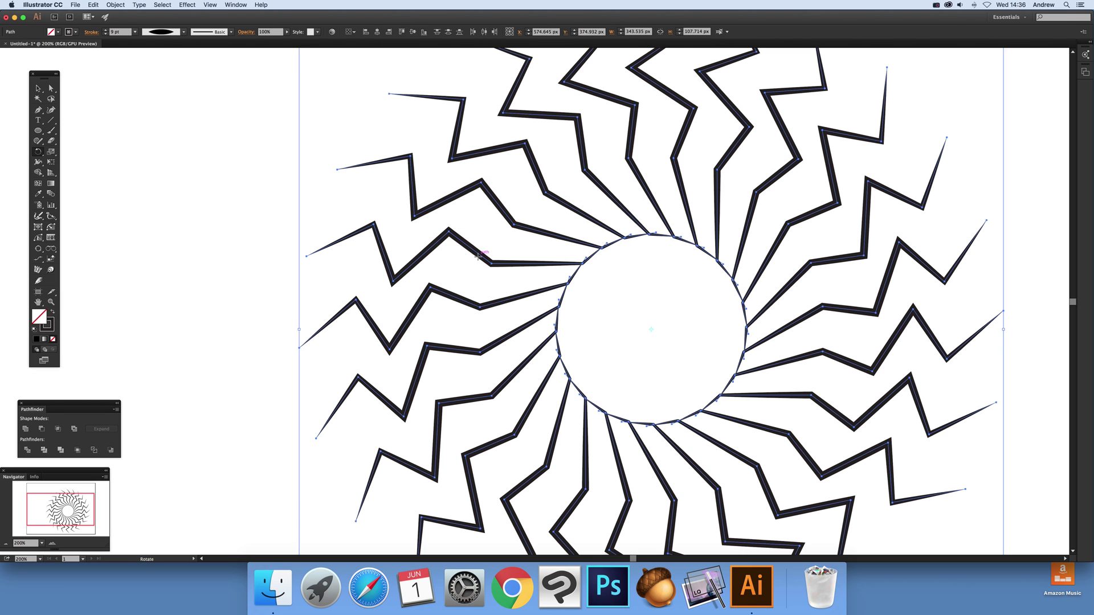
key("Delete")
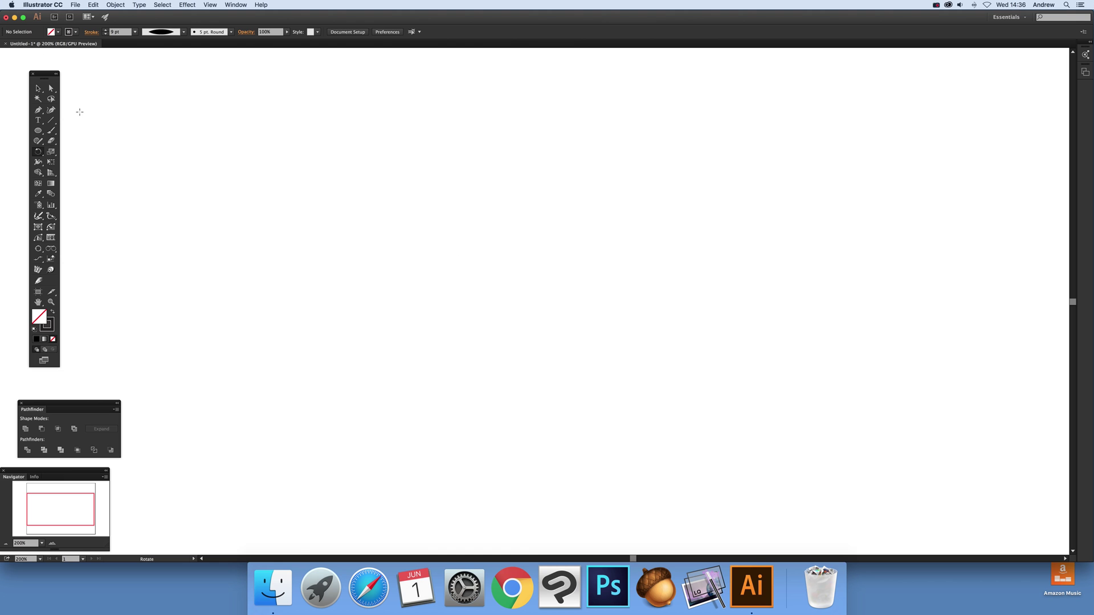
- Type 'this is some type and on a second line' near the centre and scale it to about 24 pt
left_click(38, 120)
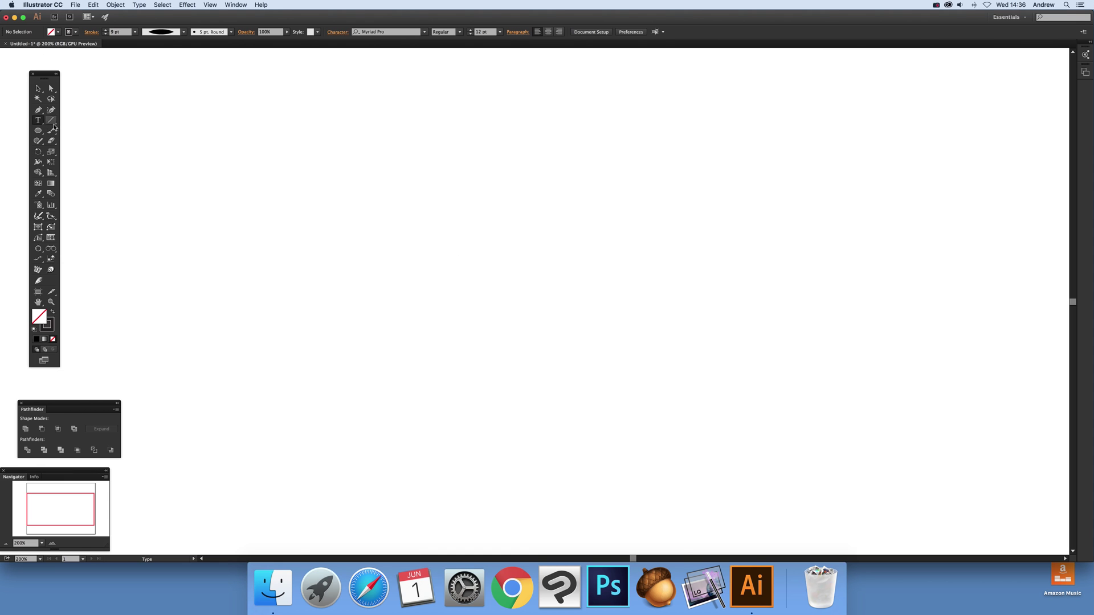
left_click(405, 328)
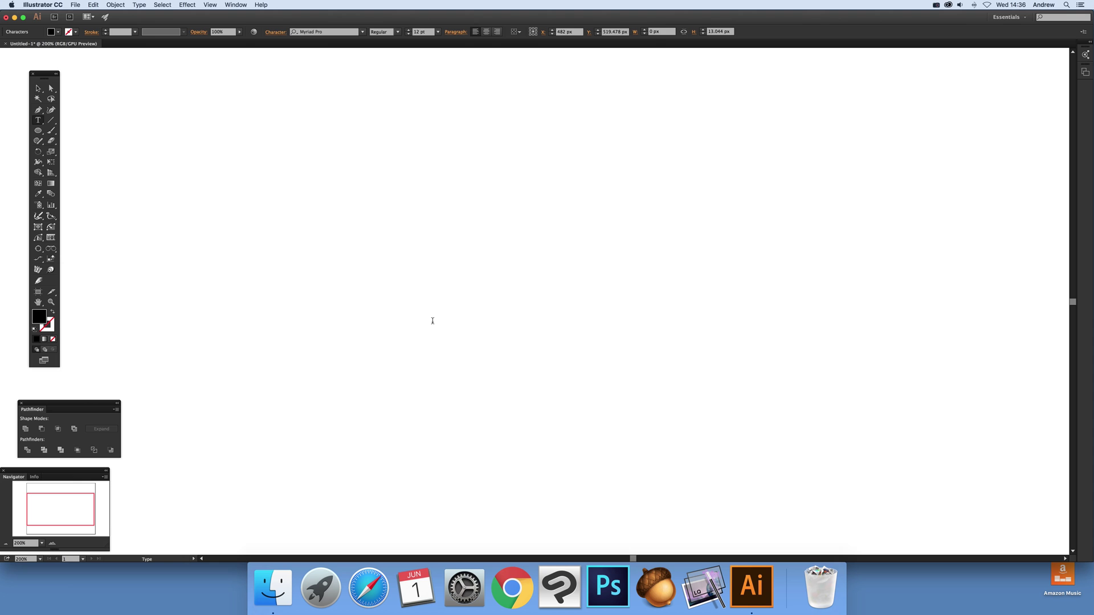
type("this is some")
type(" typ")
type("e and on a second")
type(" line")
left_click(38, 88)
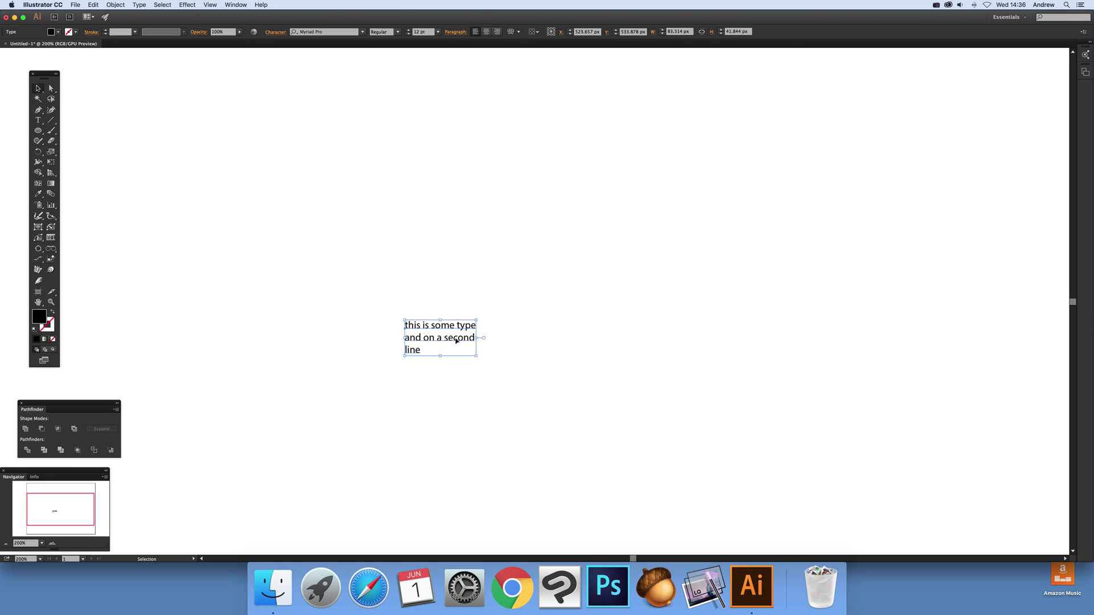
left_click_drag(472, 356, 550, 393)
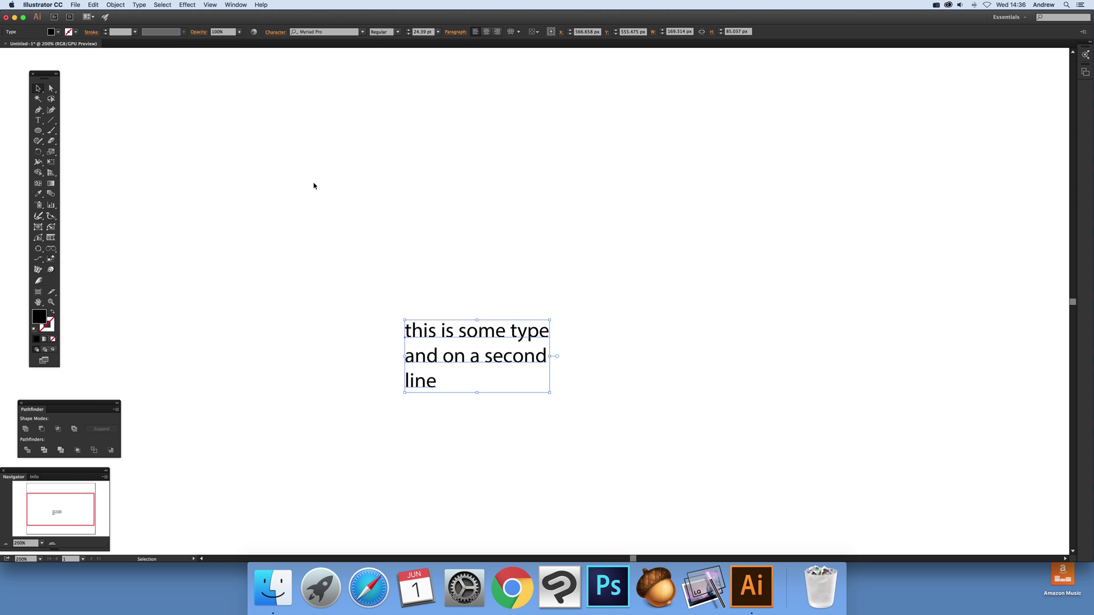
key("r")
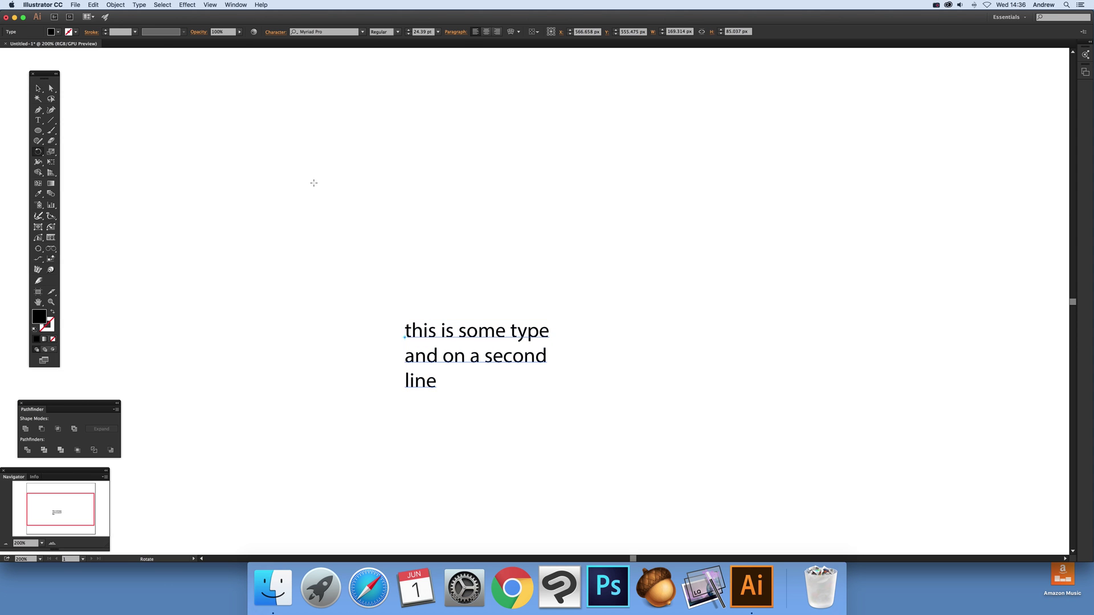
- Make a copy of the text rotated 15° around a pivot to its right
left_click(403, 337)
left_click(618, 338, "alt")
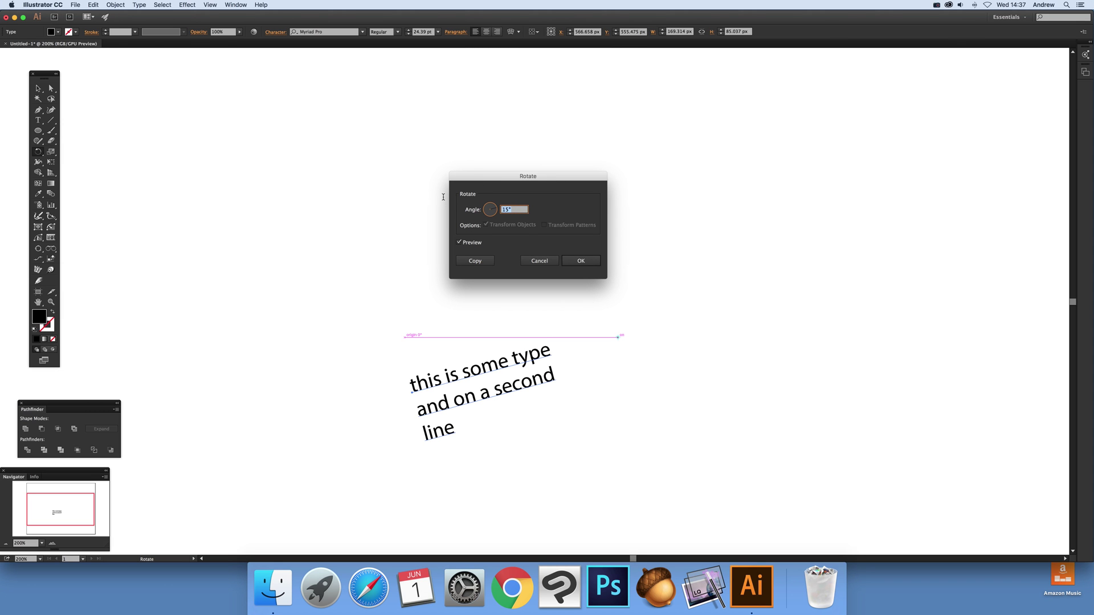
left_click(477, 260)
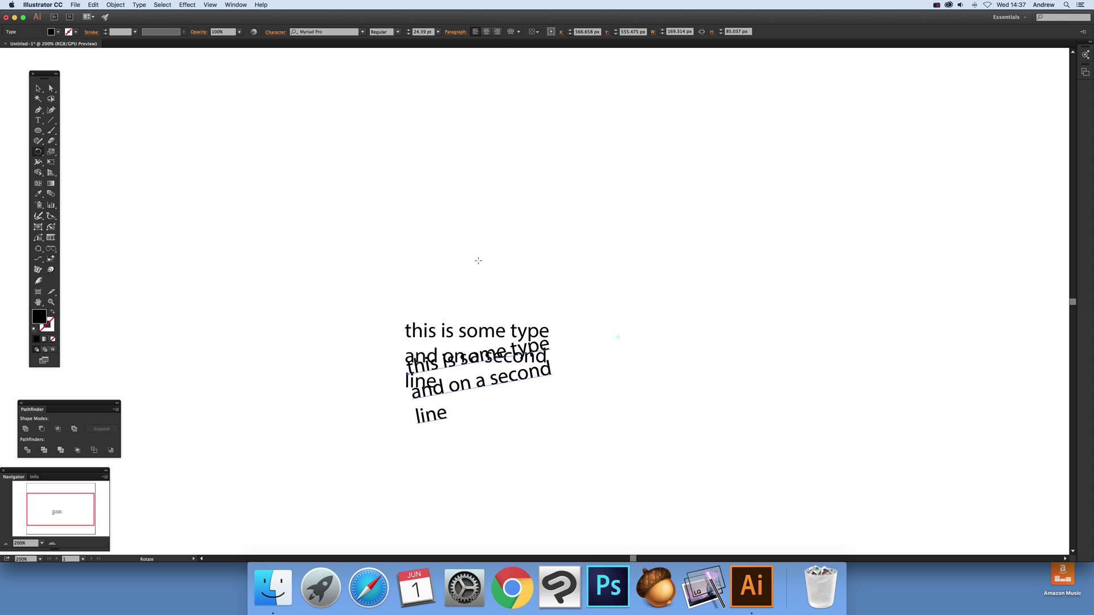
- Repeat the copy five times with Cmd+D to close the text ring, then delete everything
key("v")
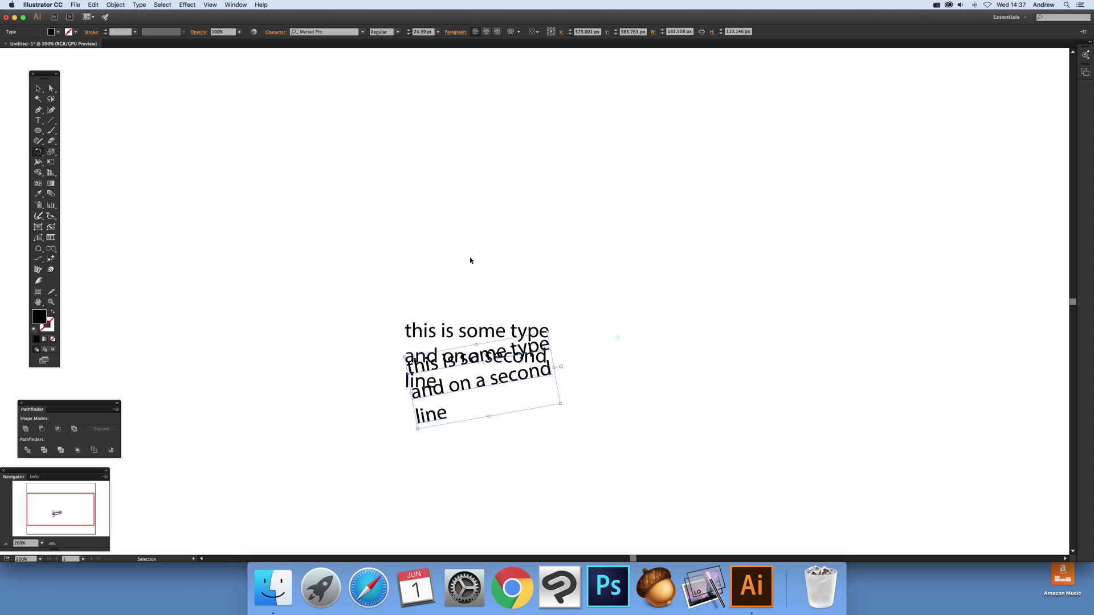
key("super+d")
key("super+d")
key("super+d")
key("super+d")
key("super+d")
key("super+d")
key("super+d")
key("super+d")
key("super+d")
key("super+d")
key("super+d")
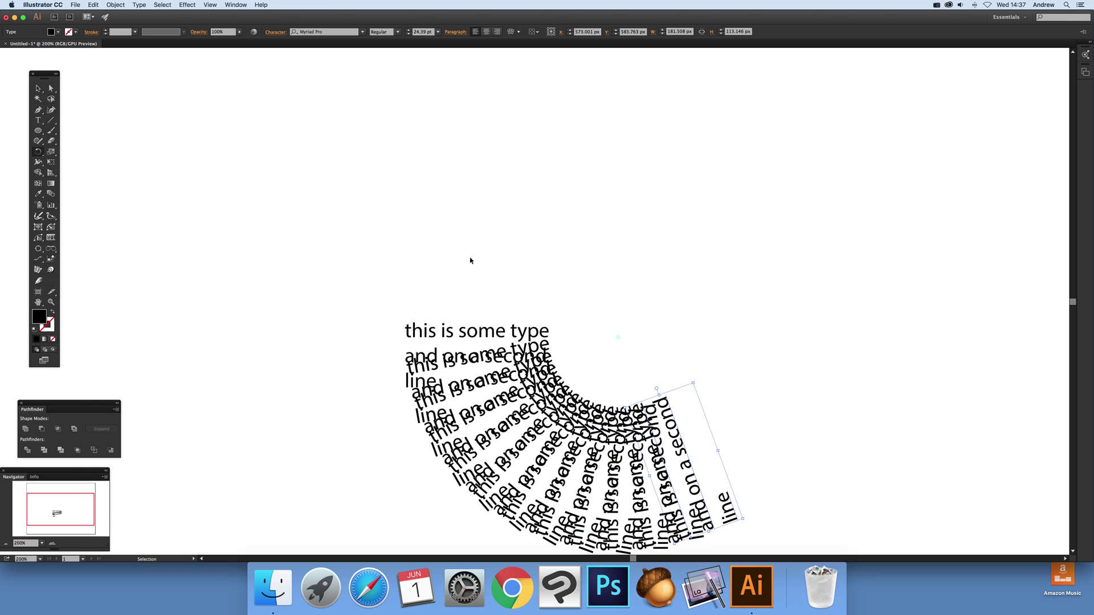
key("super+d")
key("super+d")
key("super+d")
key("super+d")
key("super+d")
key("super+d")
key("super+d")
key("super+d")
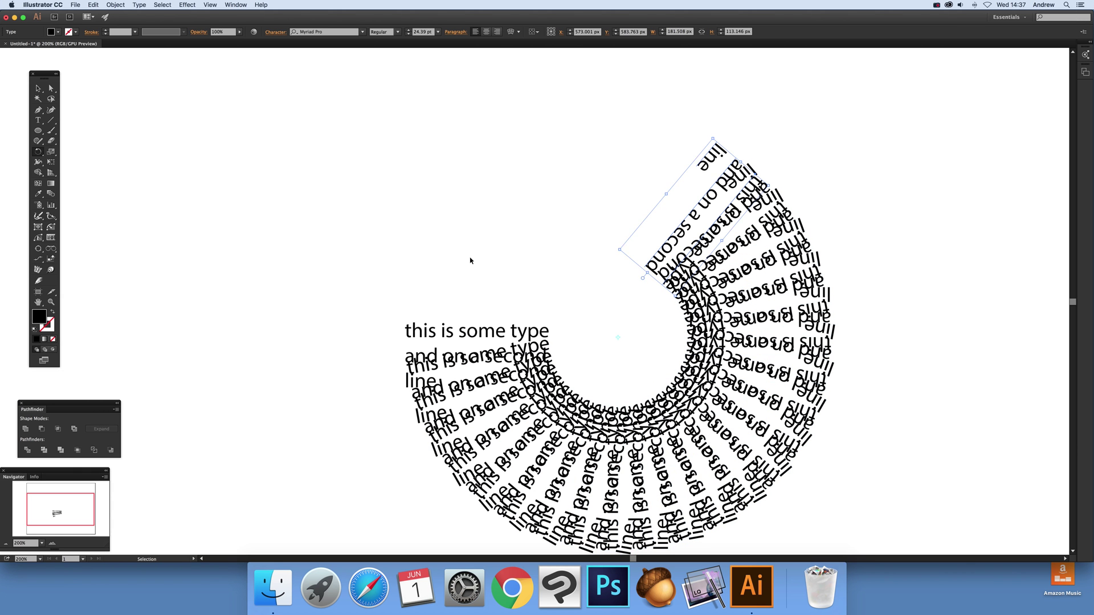
key("super+d")
key("super+d")
key("super+d")
key("super+d")
key("super+d")
key("super+d")
key("super+d")
key("super+d")
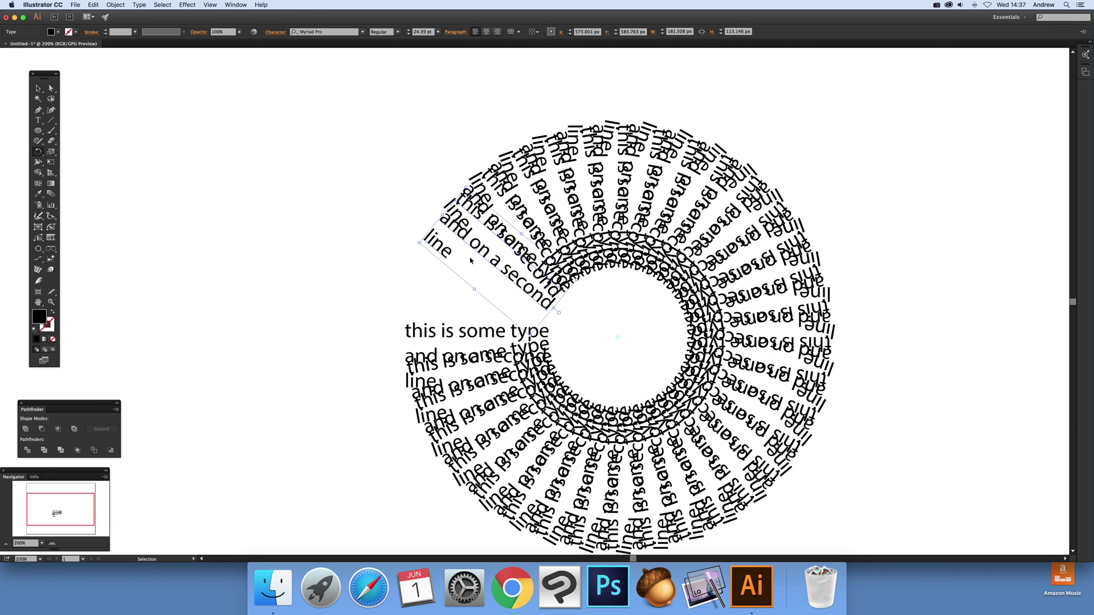
key("super+d")
key("super+d")
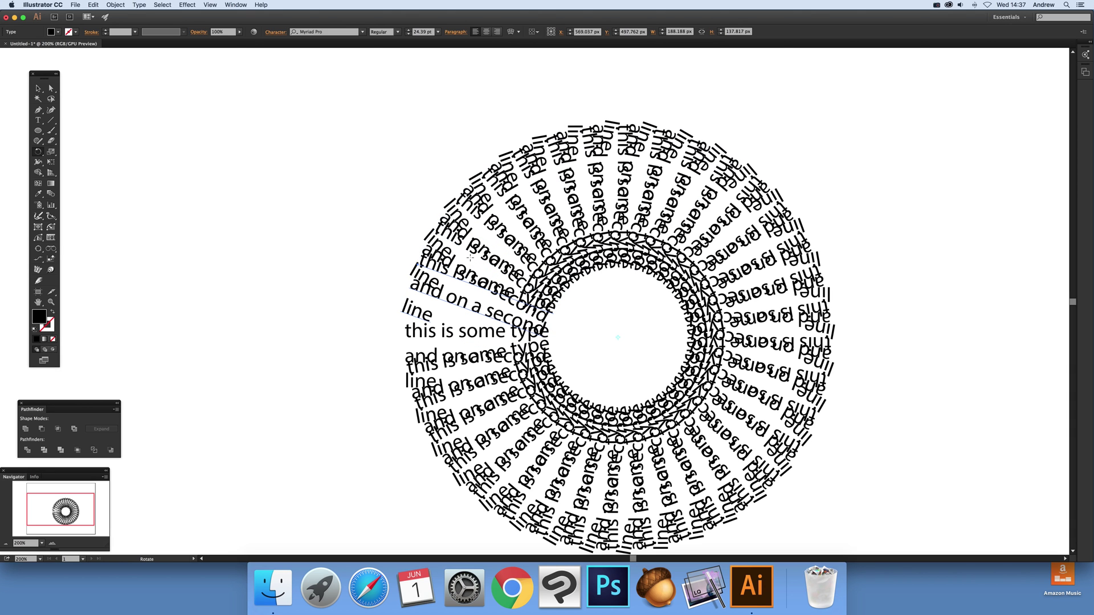
key("super+d")
key("super+a")
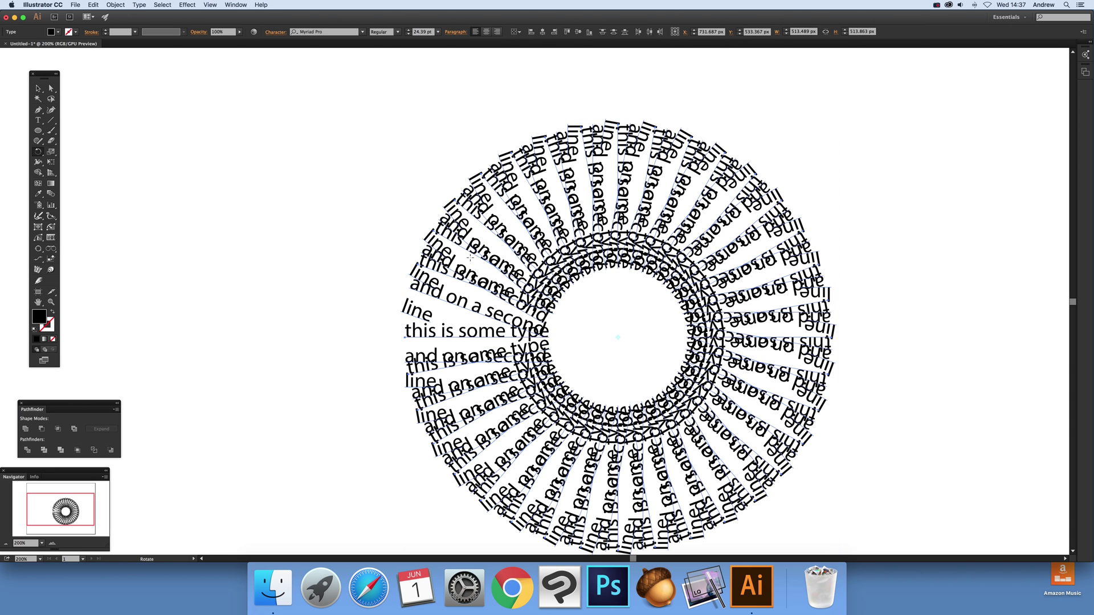
key("Delete")
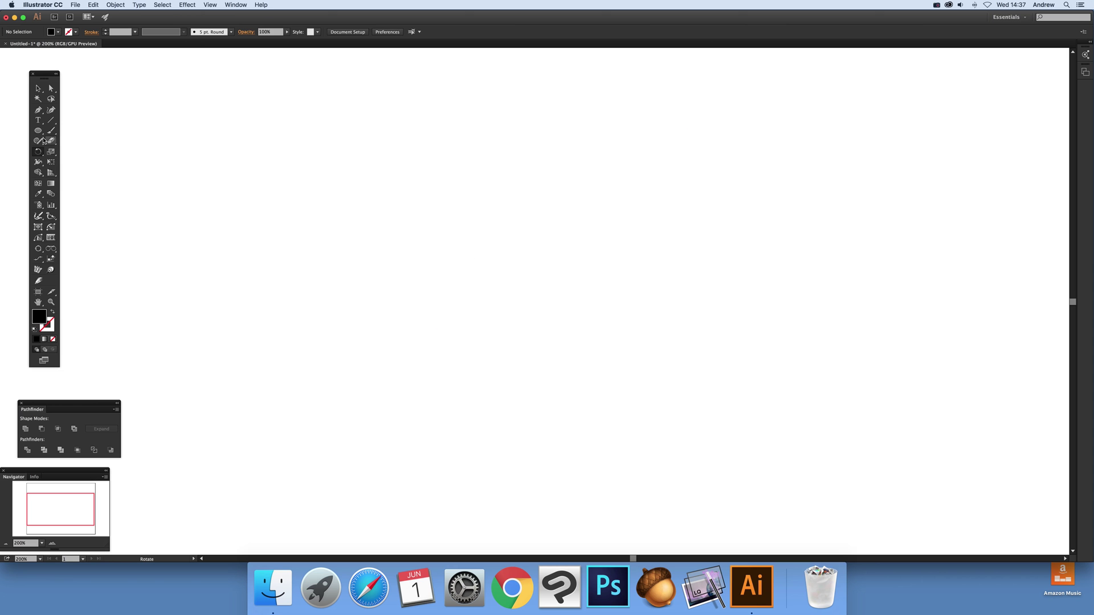
- Draw a wide ellipse and a smaller ellipse overlapping its lower half
left_click(37, 132)
left_click_drag(330, 246, 485, 292)
left_click_drag(359, 275, 462, 314)
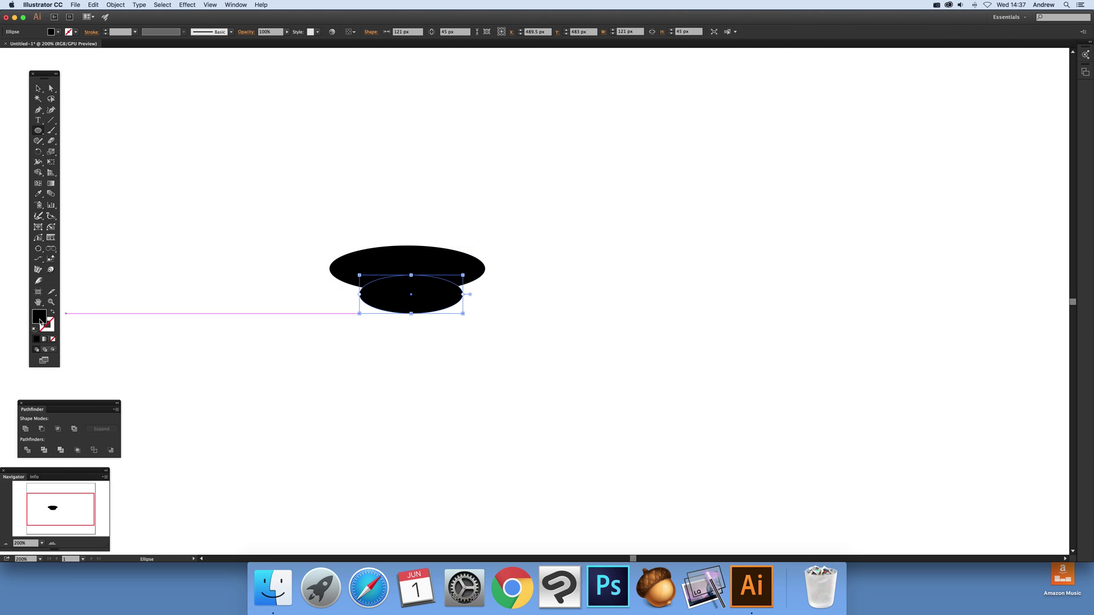
- Fill the smaller ellipse bright red and marquee-select both ellipses
double_click(40, 320)
left_click_drag(530, 279, 543, 257)
left_click(637, 258)
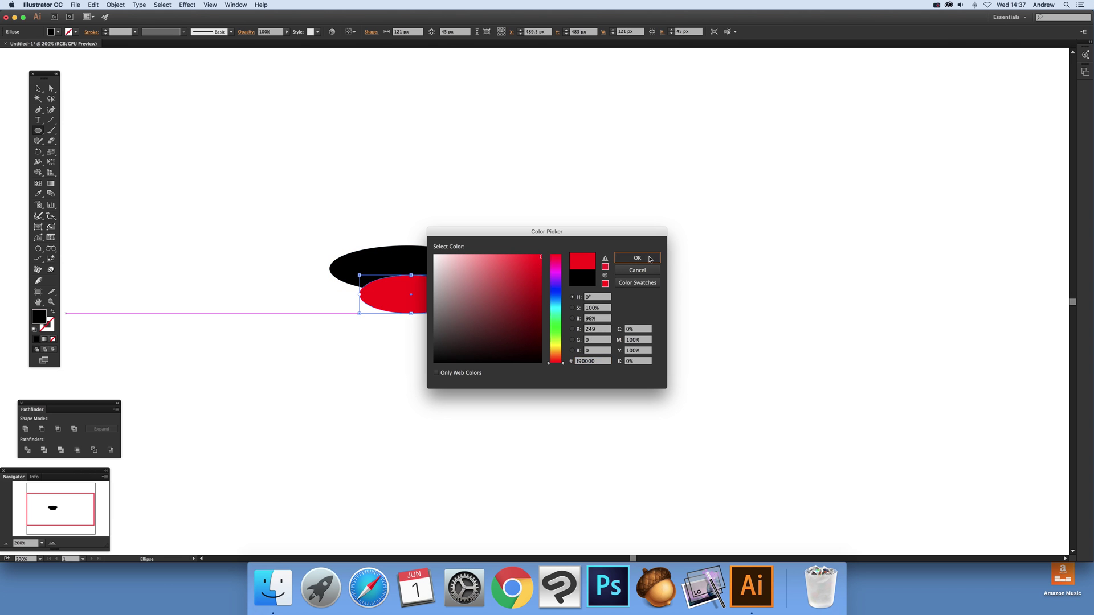
left_click(38, 90)
left_click_drag(307, 214, 550, 341)
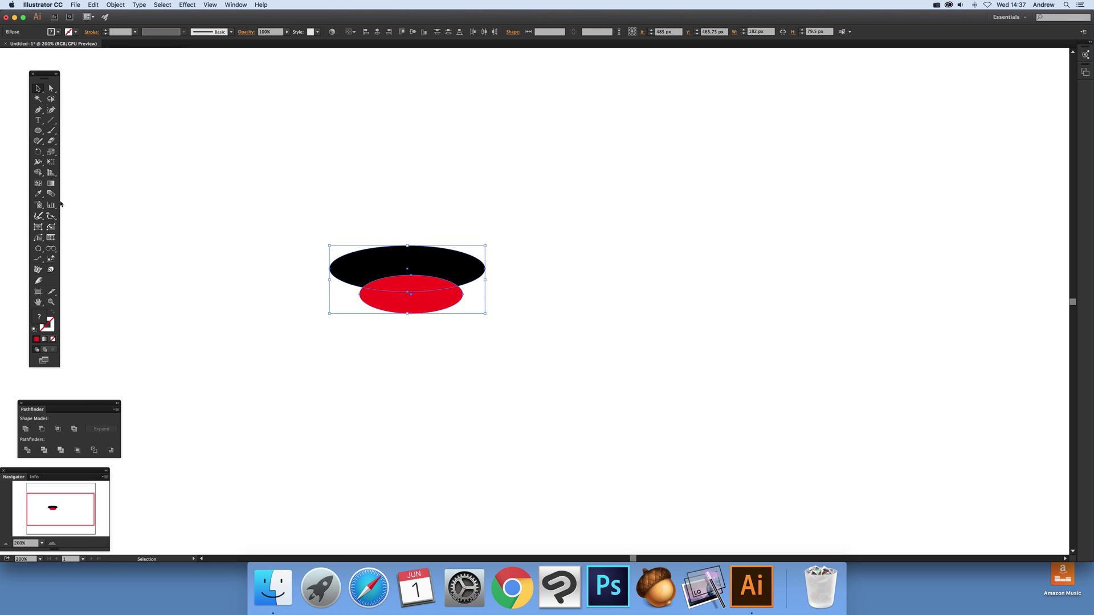
- Make a copy of the ellipse pair rotated 15° around a pivot to its right
key("r")
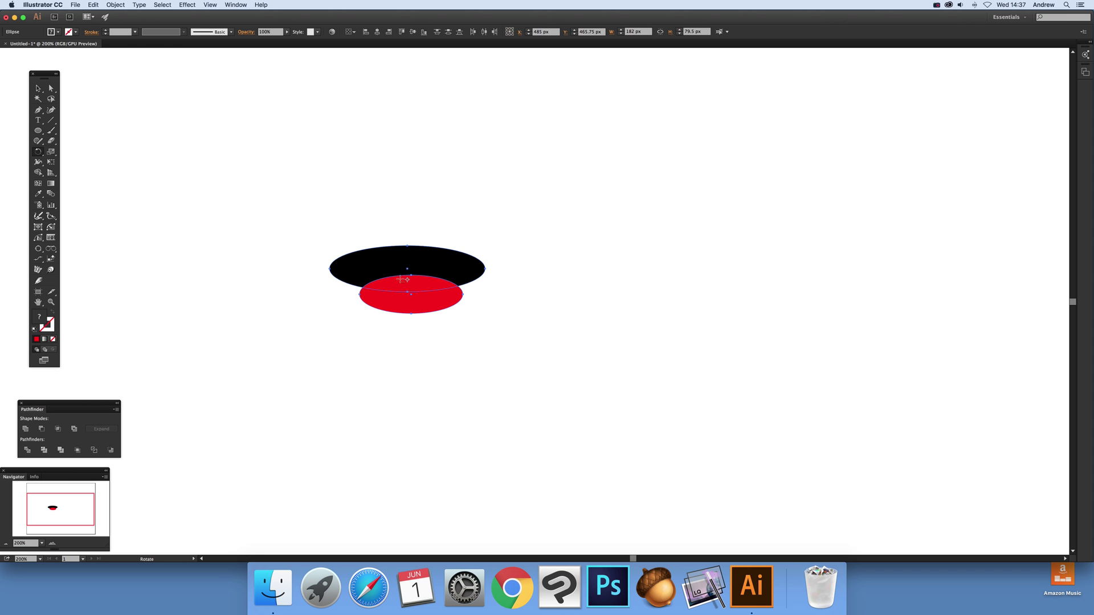
left_click_drag(408, 279, 556, 275)
left_click(555, 275, "alt")
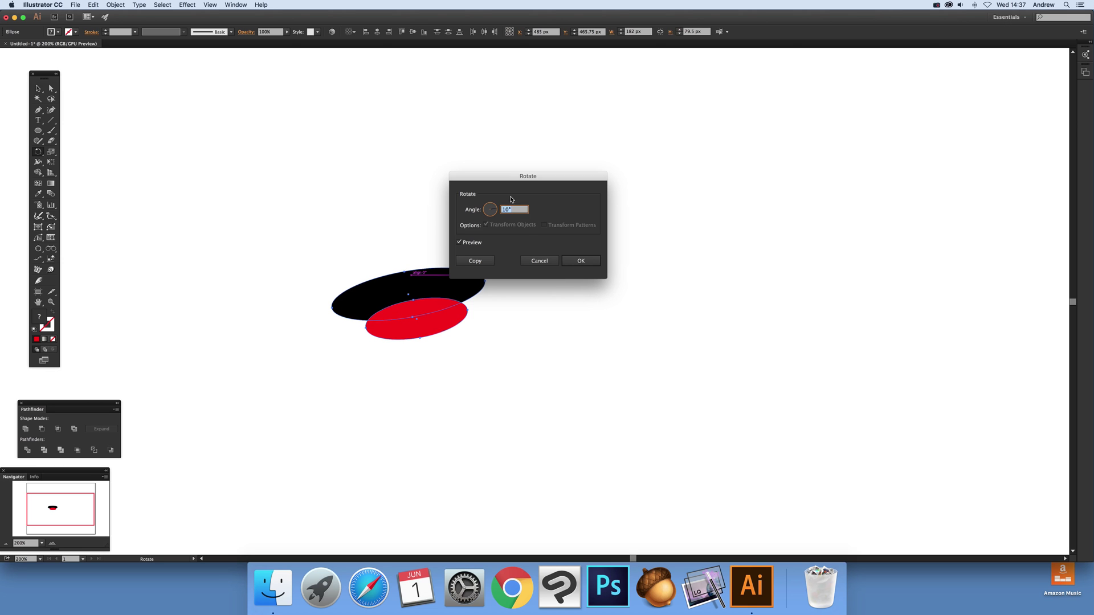
type("15")
left_click(475, 260)
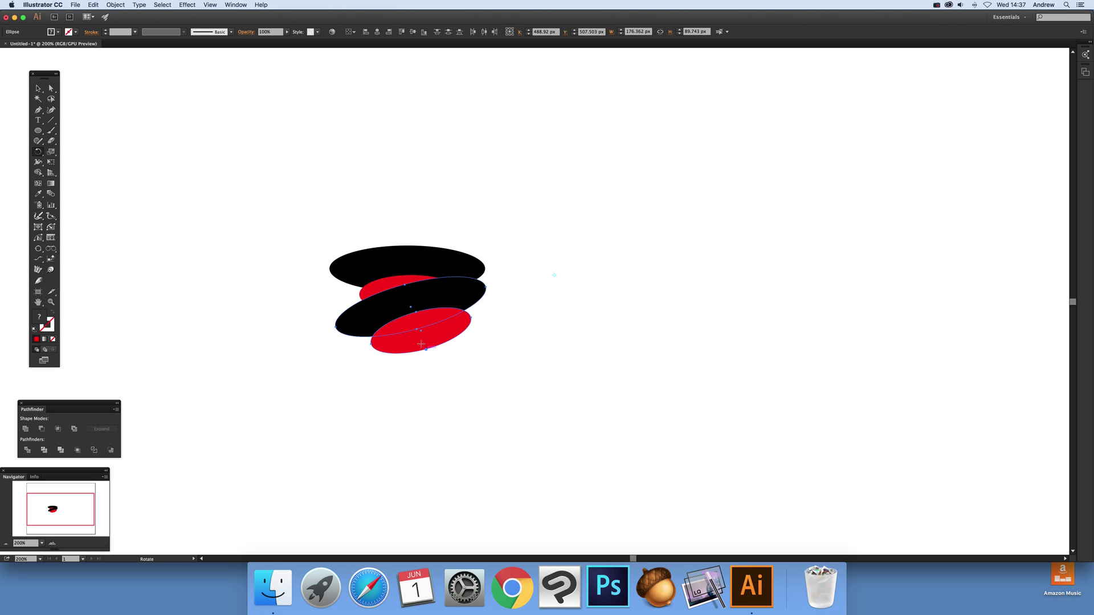
- Repeat the 15° copy four times with Cmd+D to complete the flower ring
key("v")
key("super+d")
key("super+d")
key("super+d")
key("super+d")
key("super+d")
key("super+d")
key("super+d")
key("super+d")
key("super+d")
key("super+d")
key("super+d")
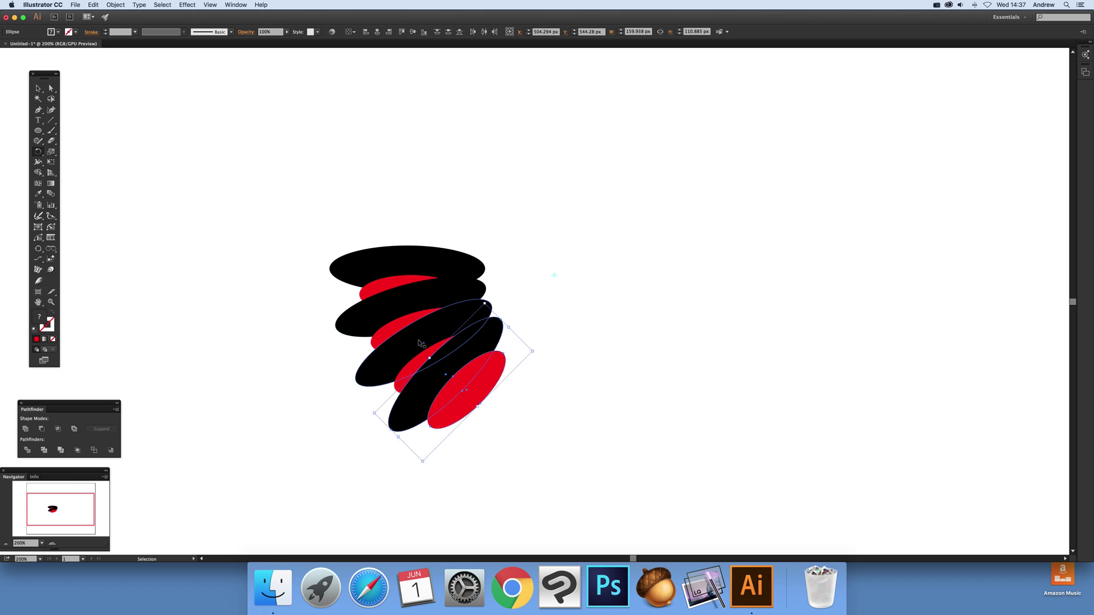
key("super+d")
key("super+d")
key("super+d")
key("super+d")
key("super+d")
key("super+d")
key("super+d")
key("super+d")
key("super+d")
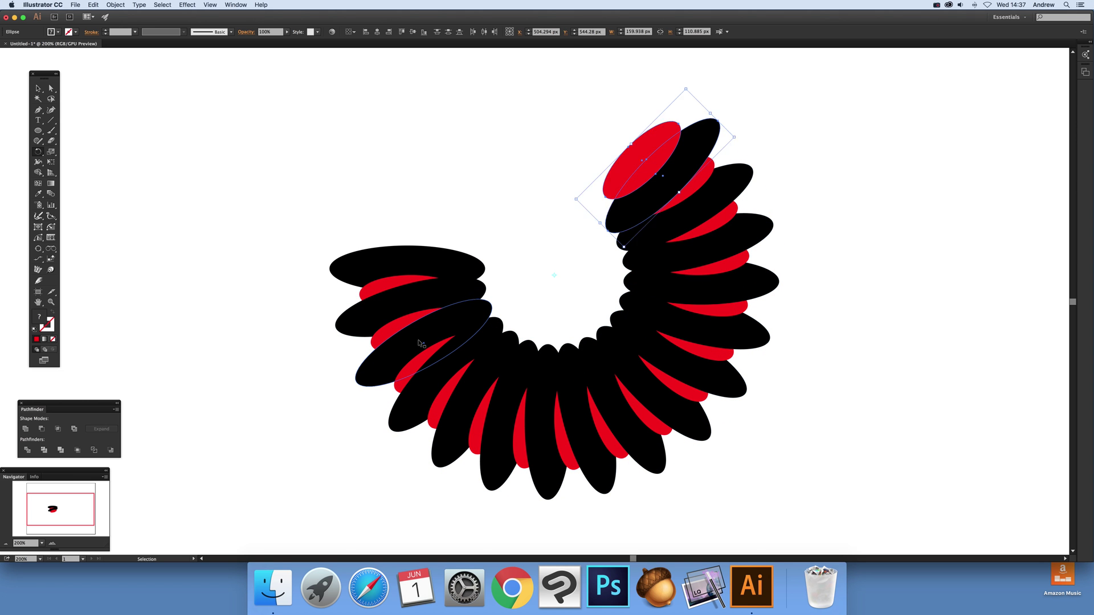
key("super+d")
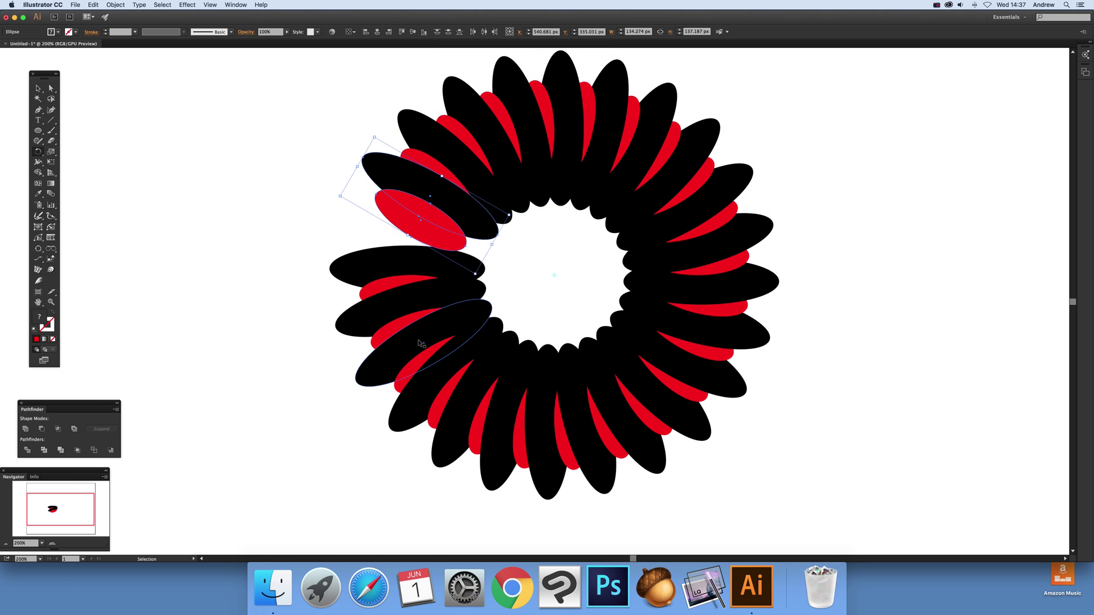
key("super+d")
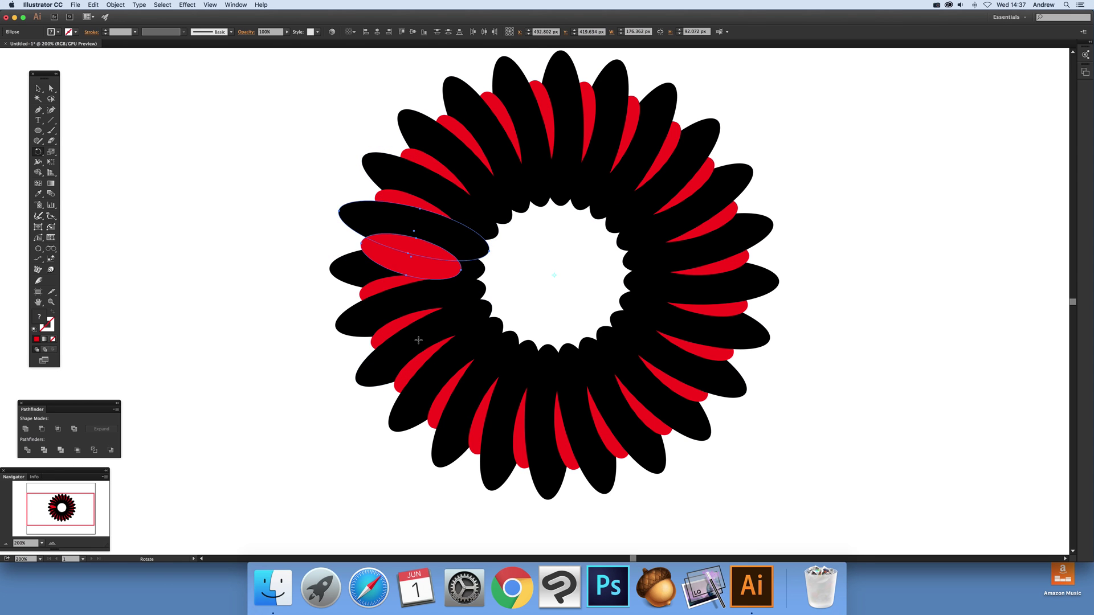